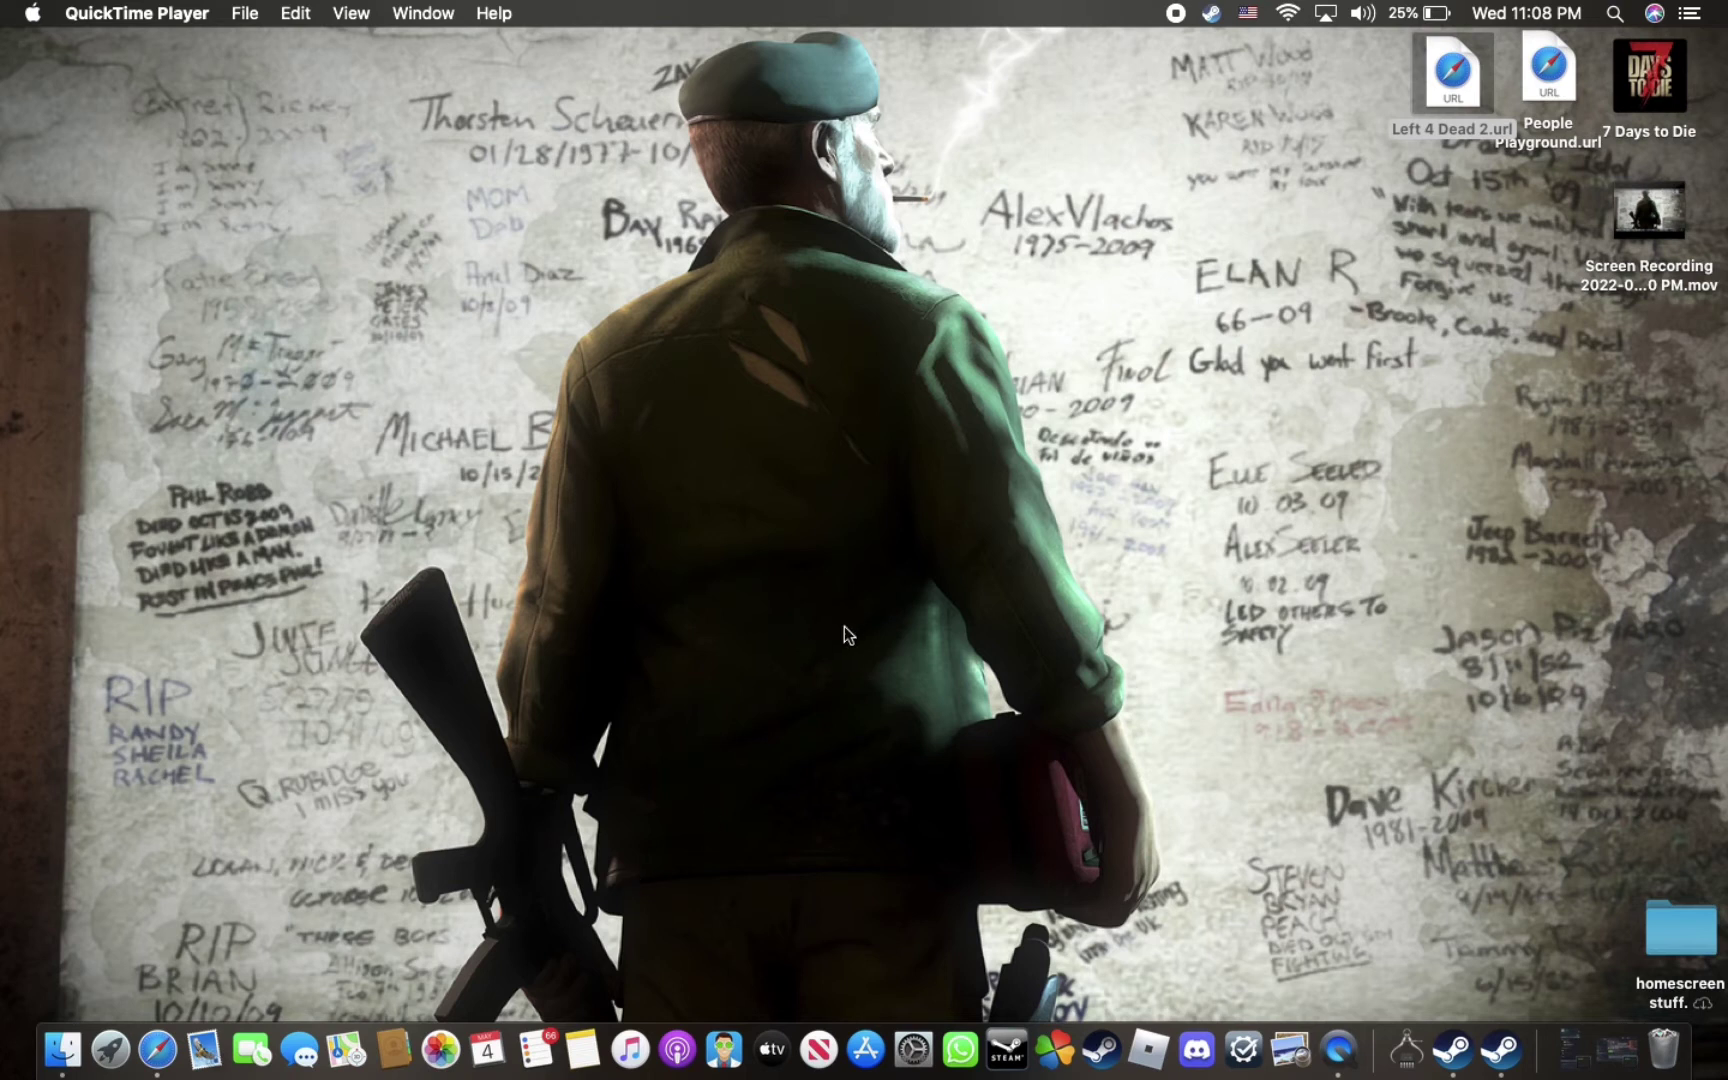
Restore Steam from the Dock, show the Left 4 Dead 2 library page, then minimize Steam.
click(1610, 1054)
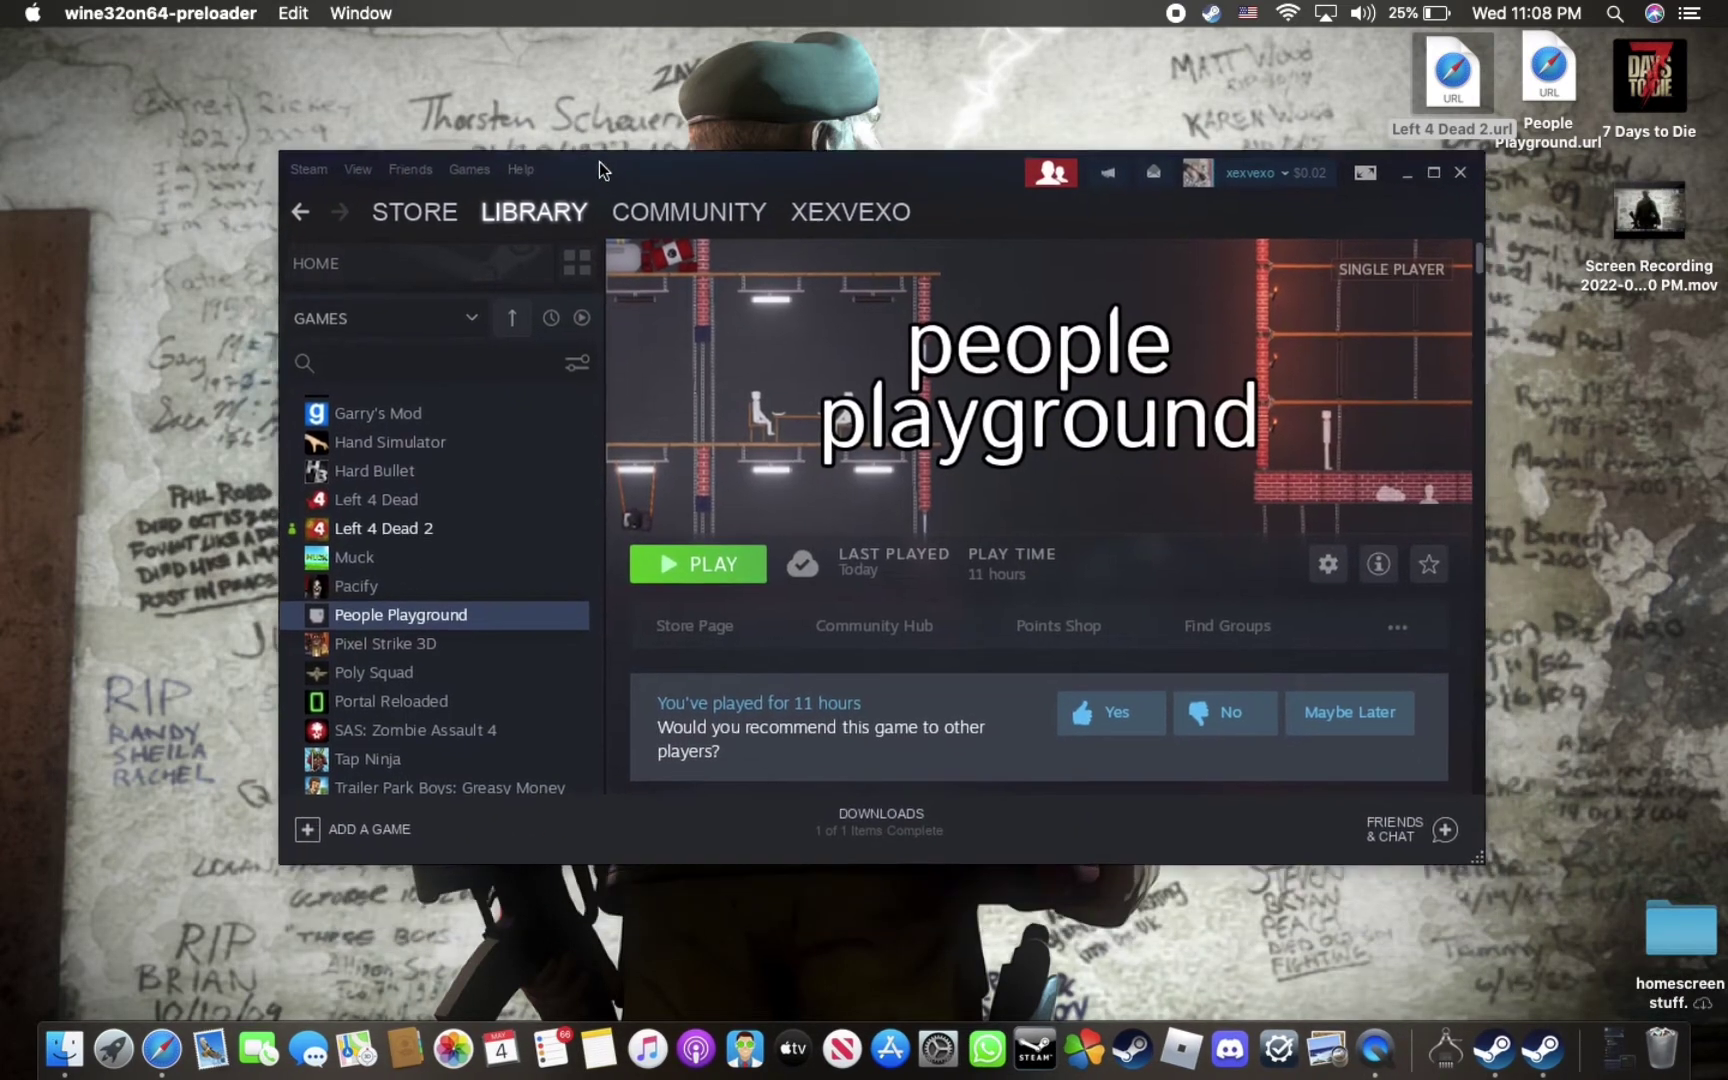
drag(653, 244, 527, 110)
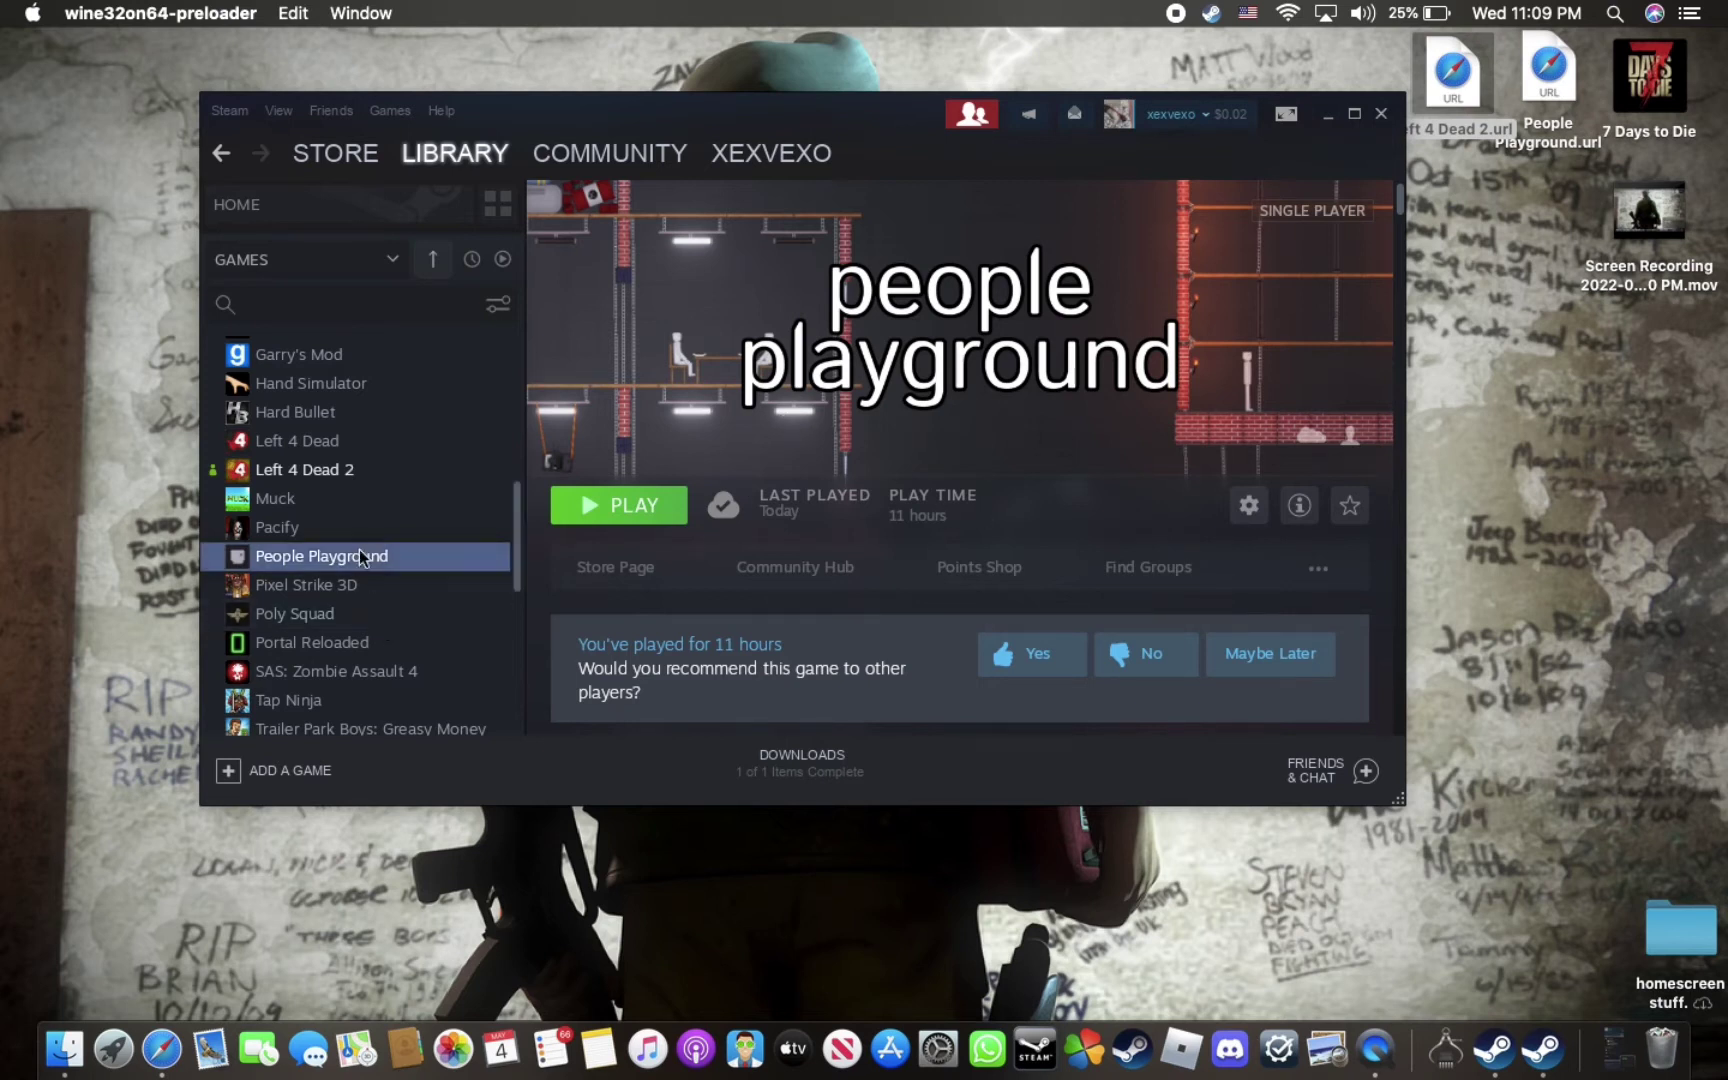
scroll(358, 550, up, 3)
scroll(358, 550, up, 10)
scroll(355, 560, down, 5)
scroll(350, 530, down, 5)
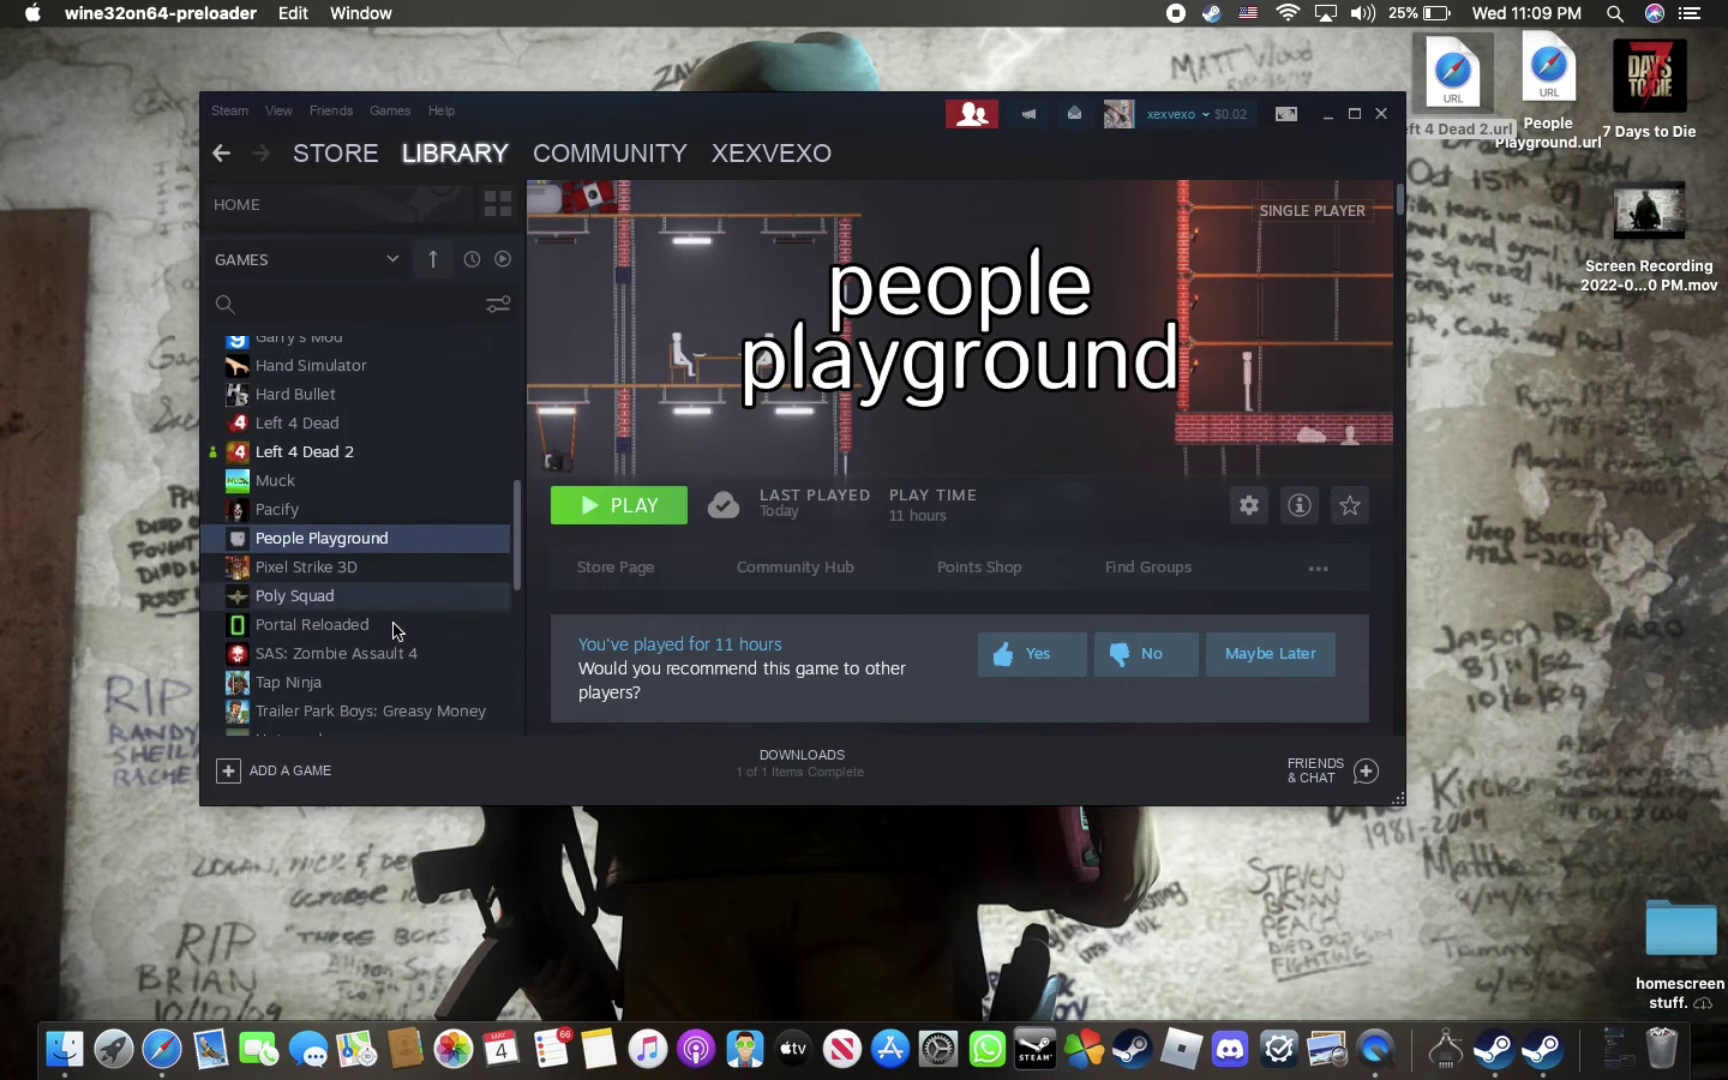
scroll(345, 500, down, 3)
click(328, 356)
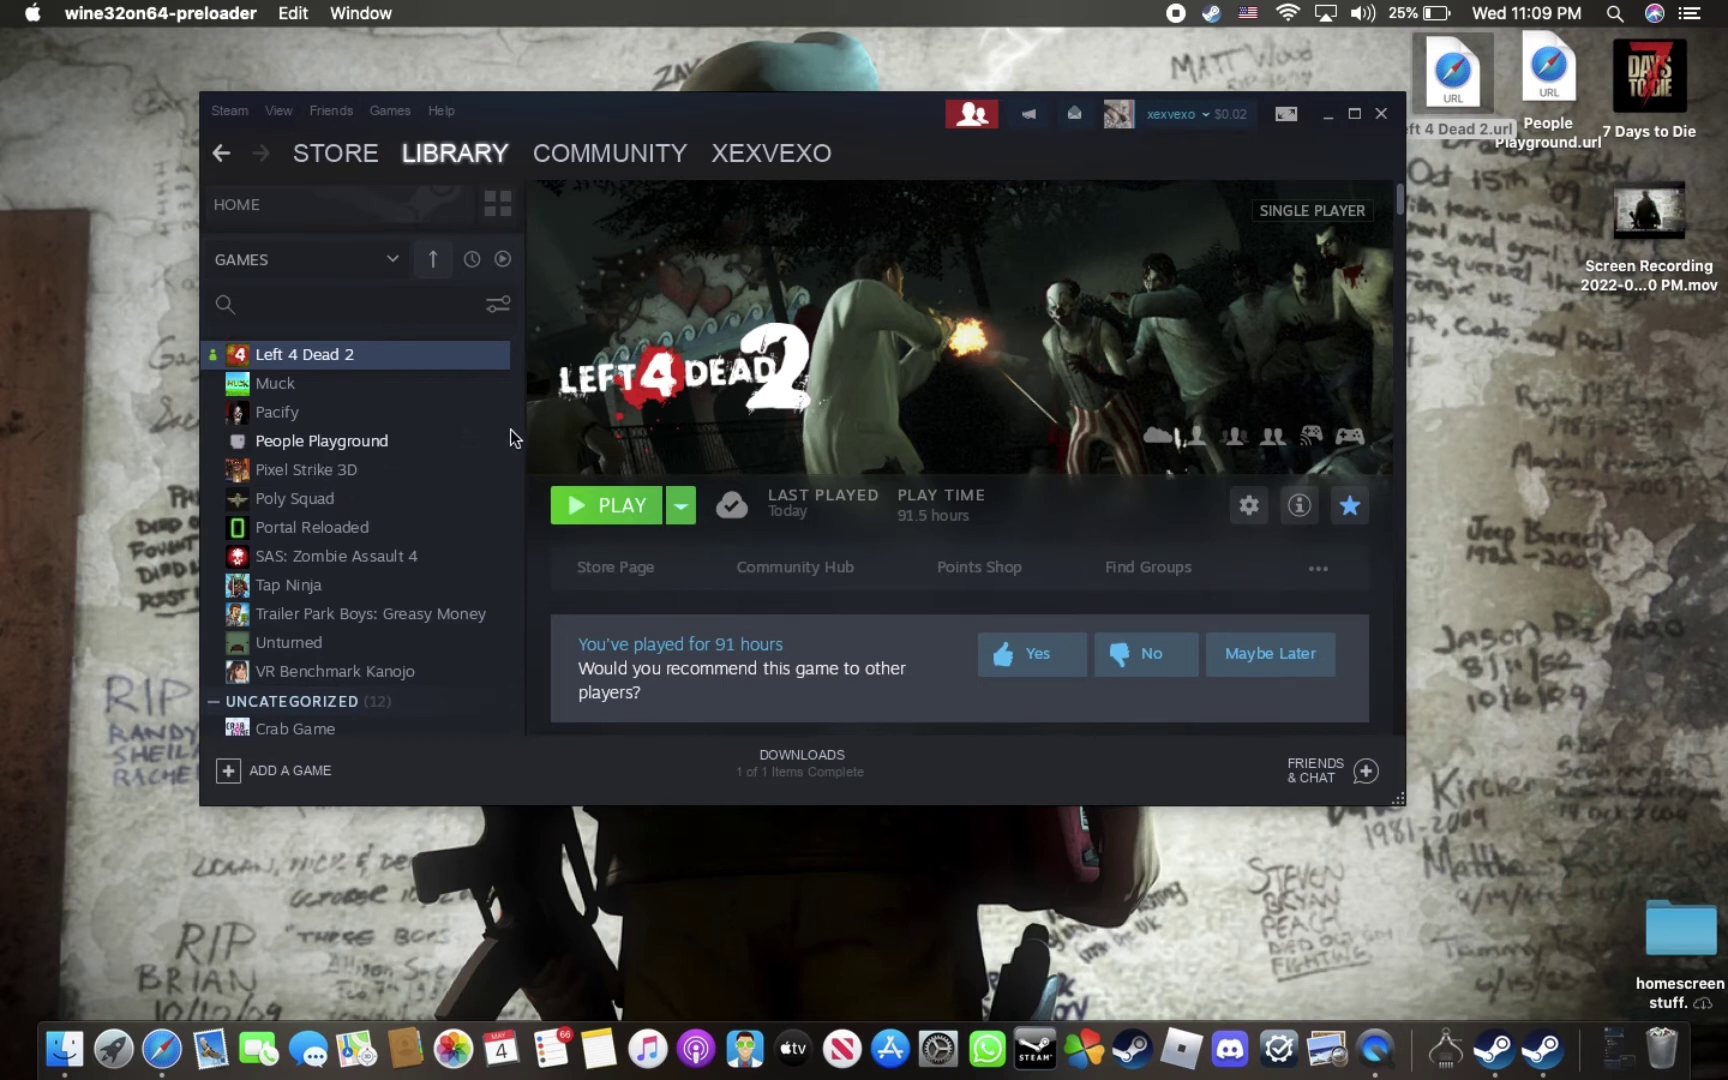
click(1328, 115)
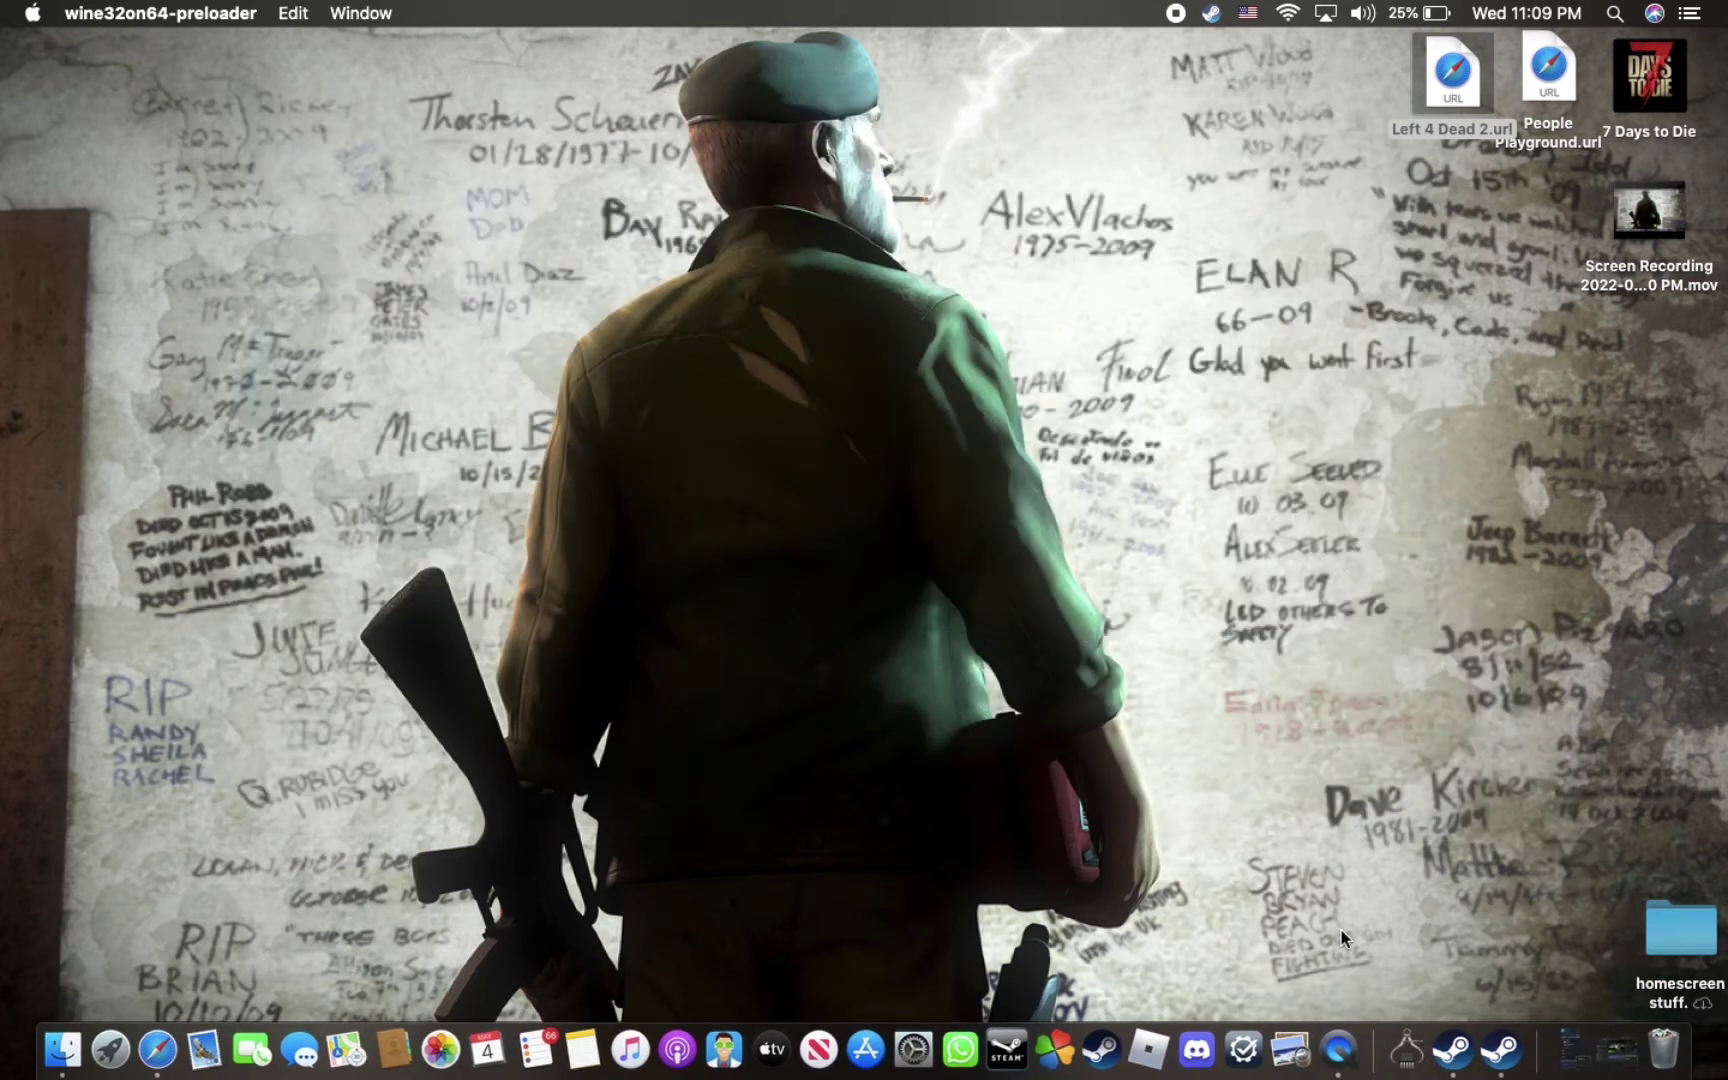
Search the web for 'porting kit' in Safari.
click(157, 1049)
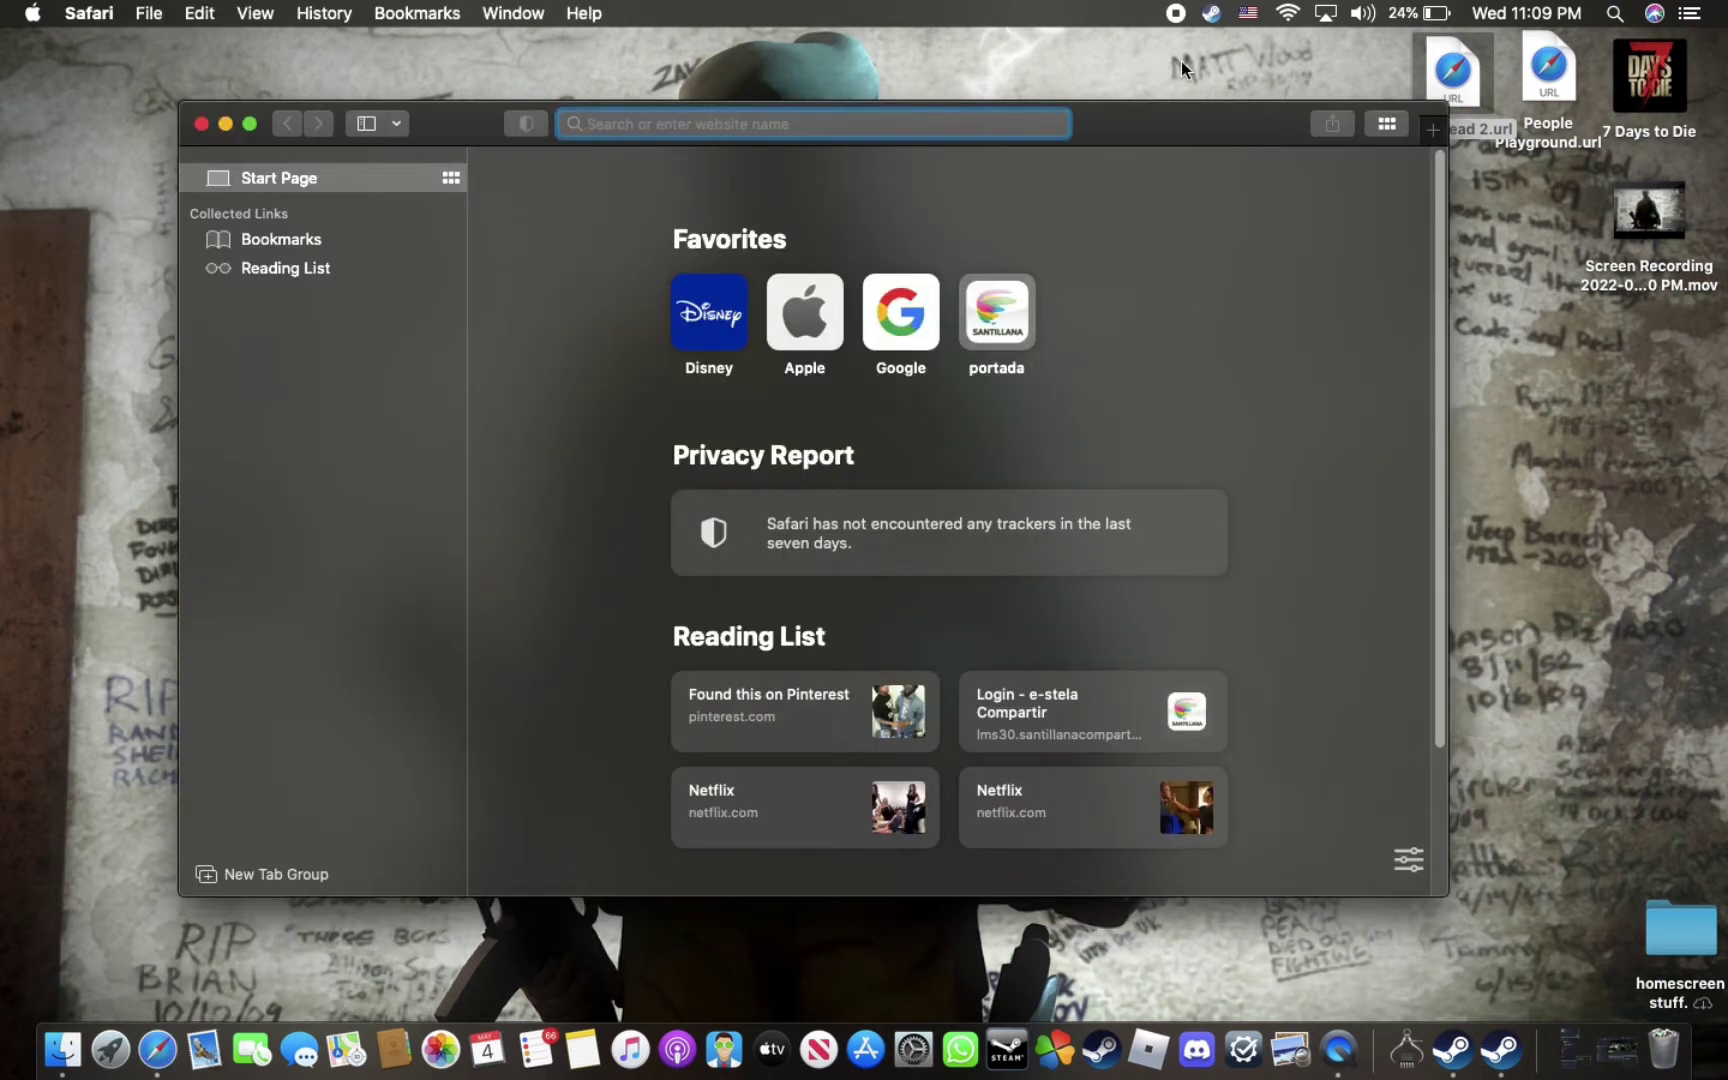
drag(1210, 130, 1222, 88)
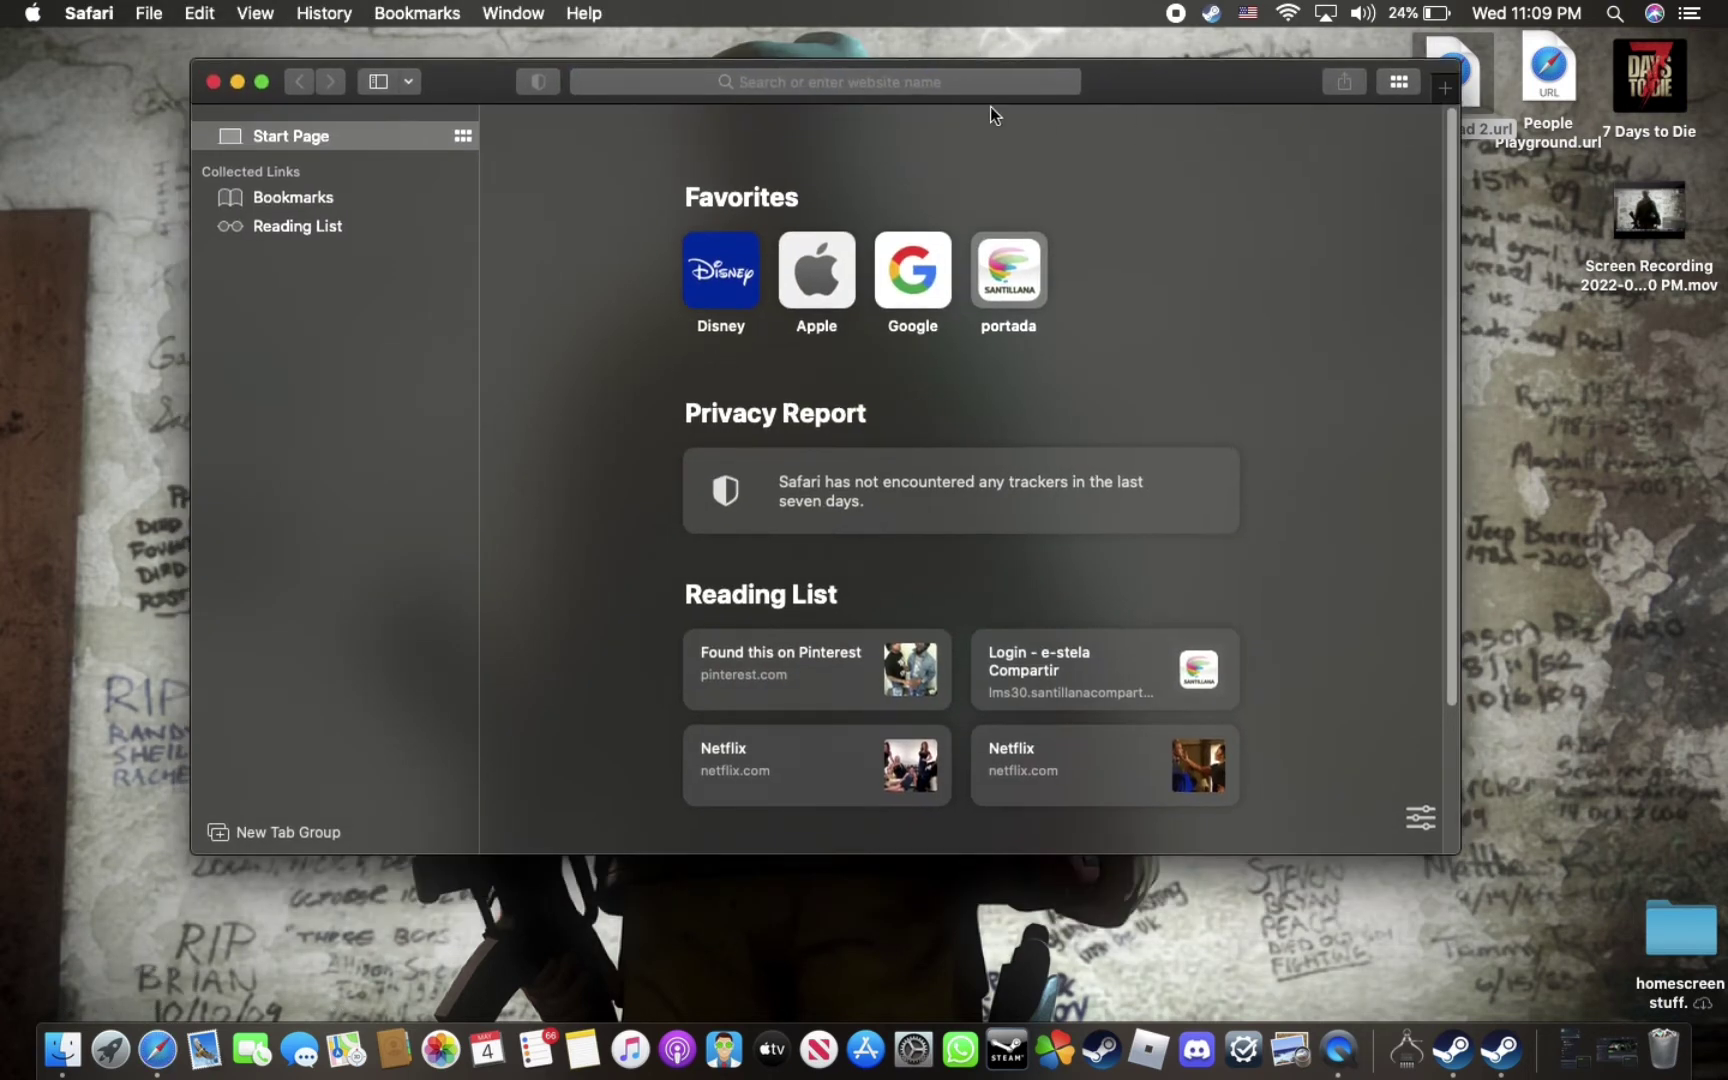
click(912, 84)
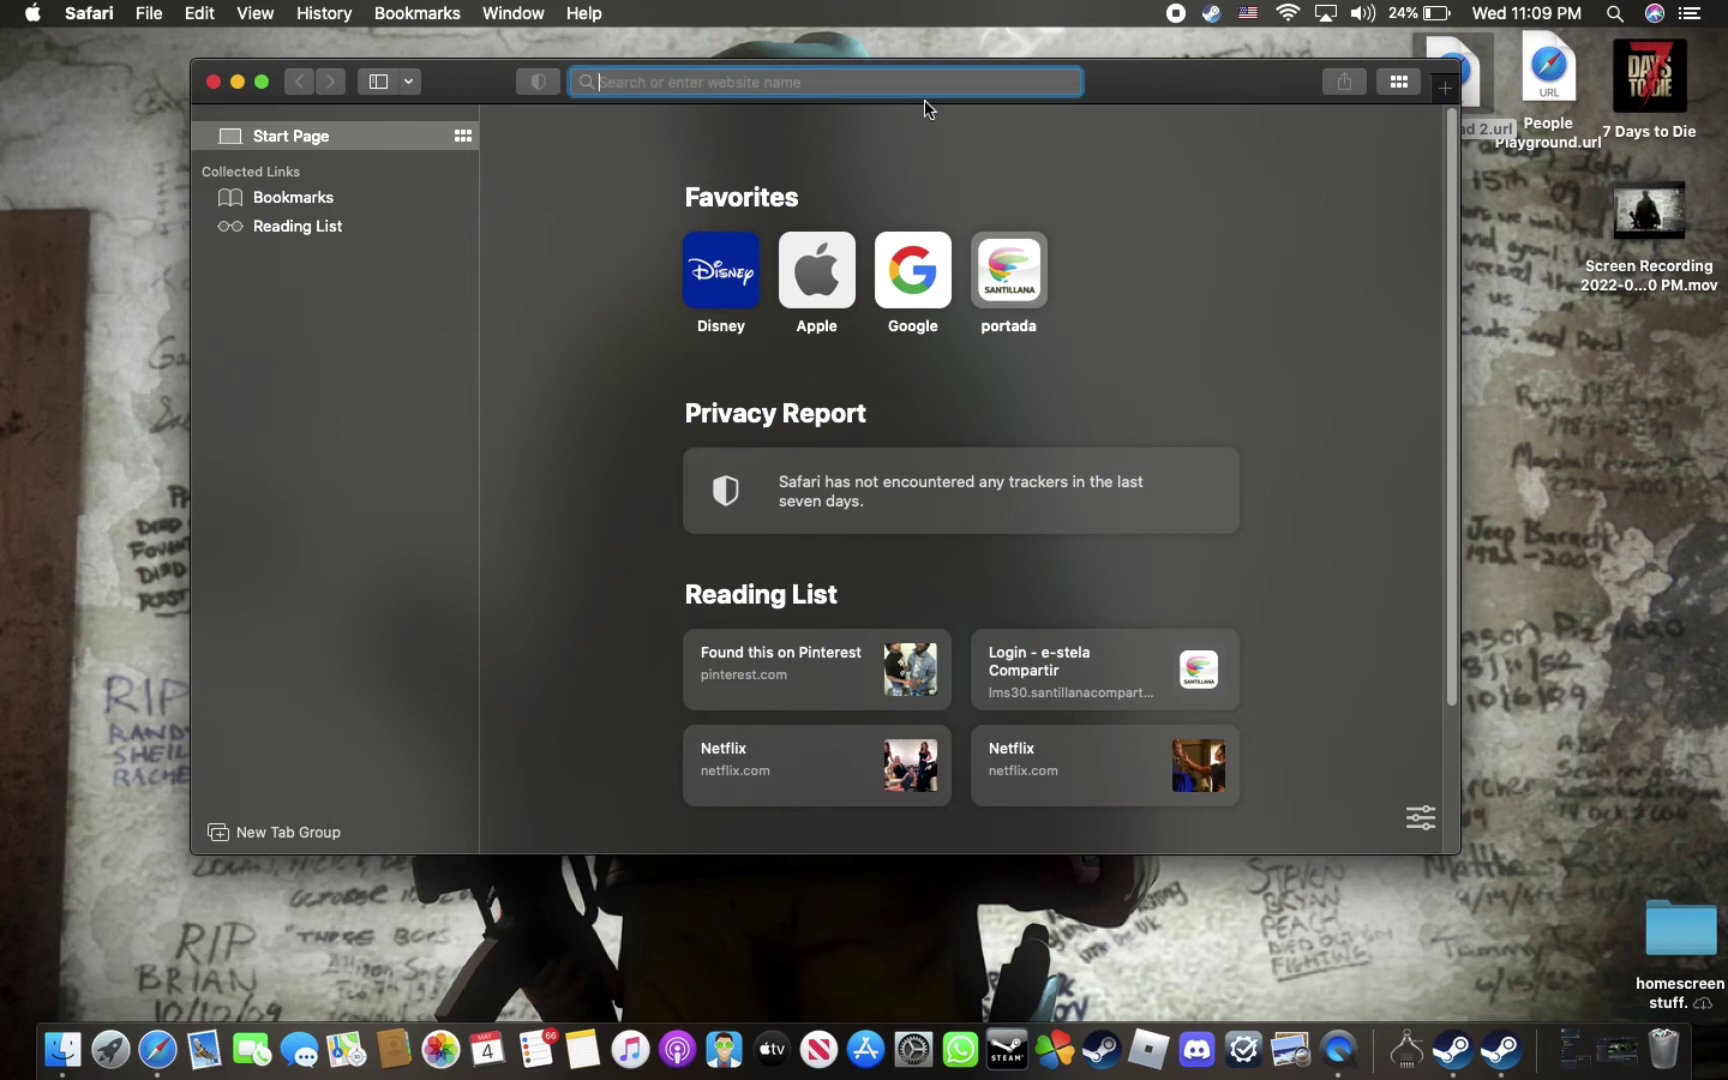
text(port)
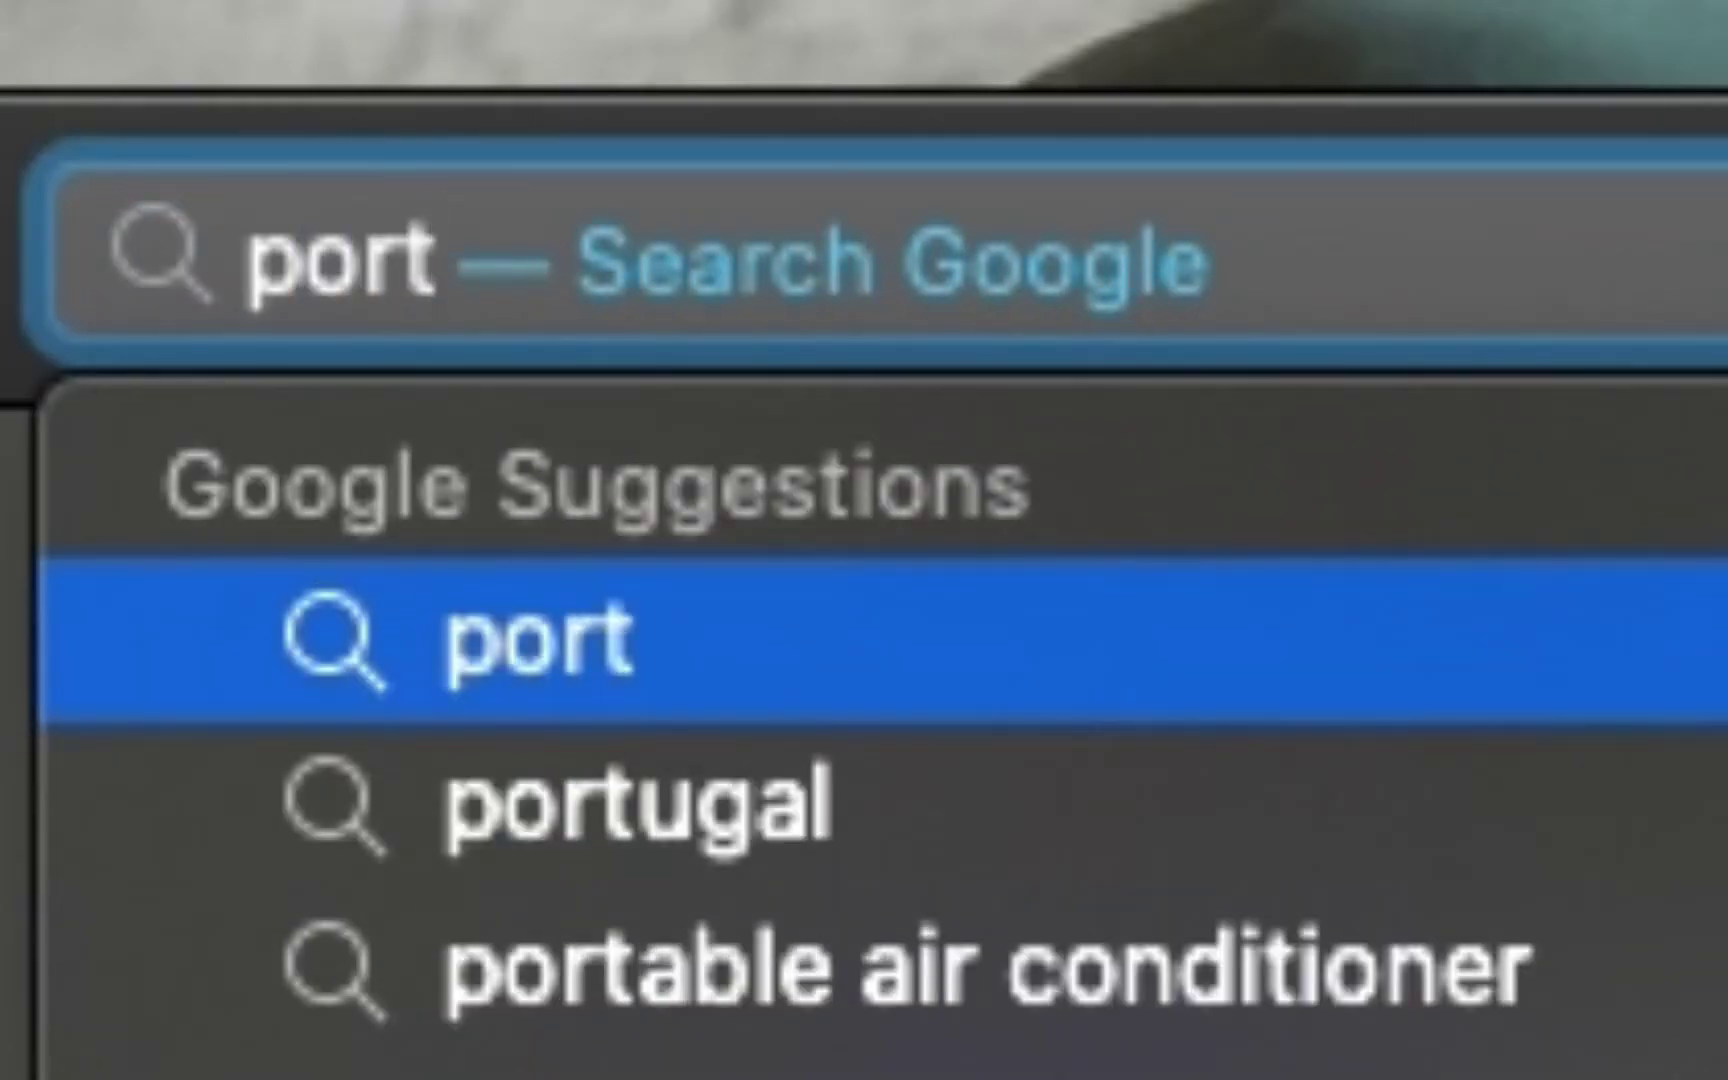
text(ing ki)
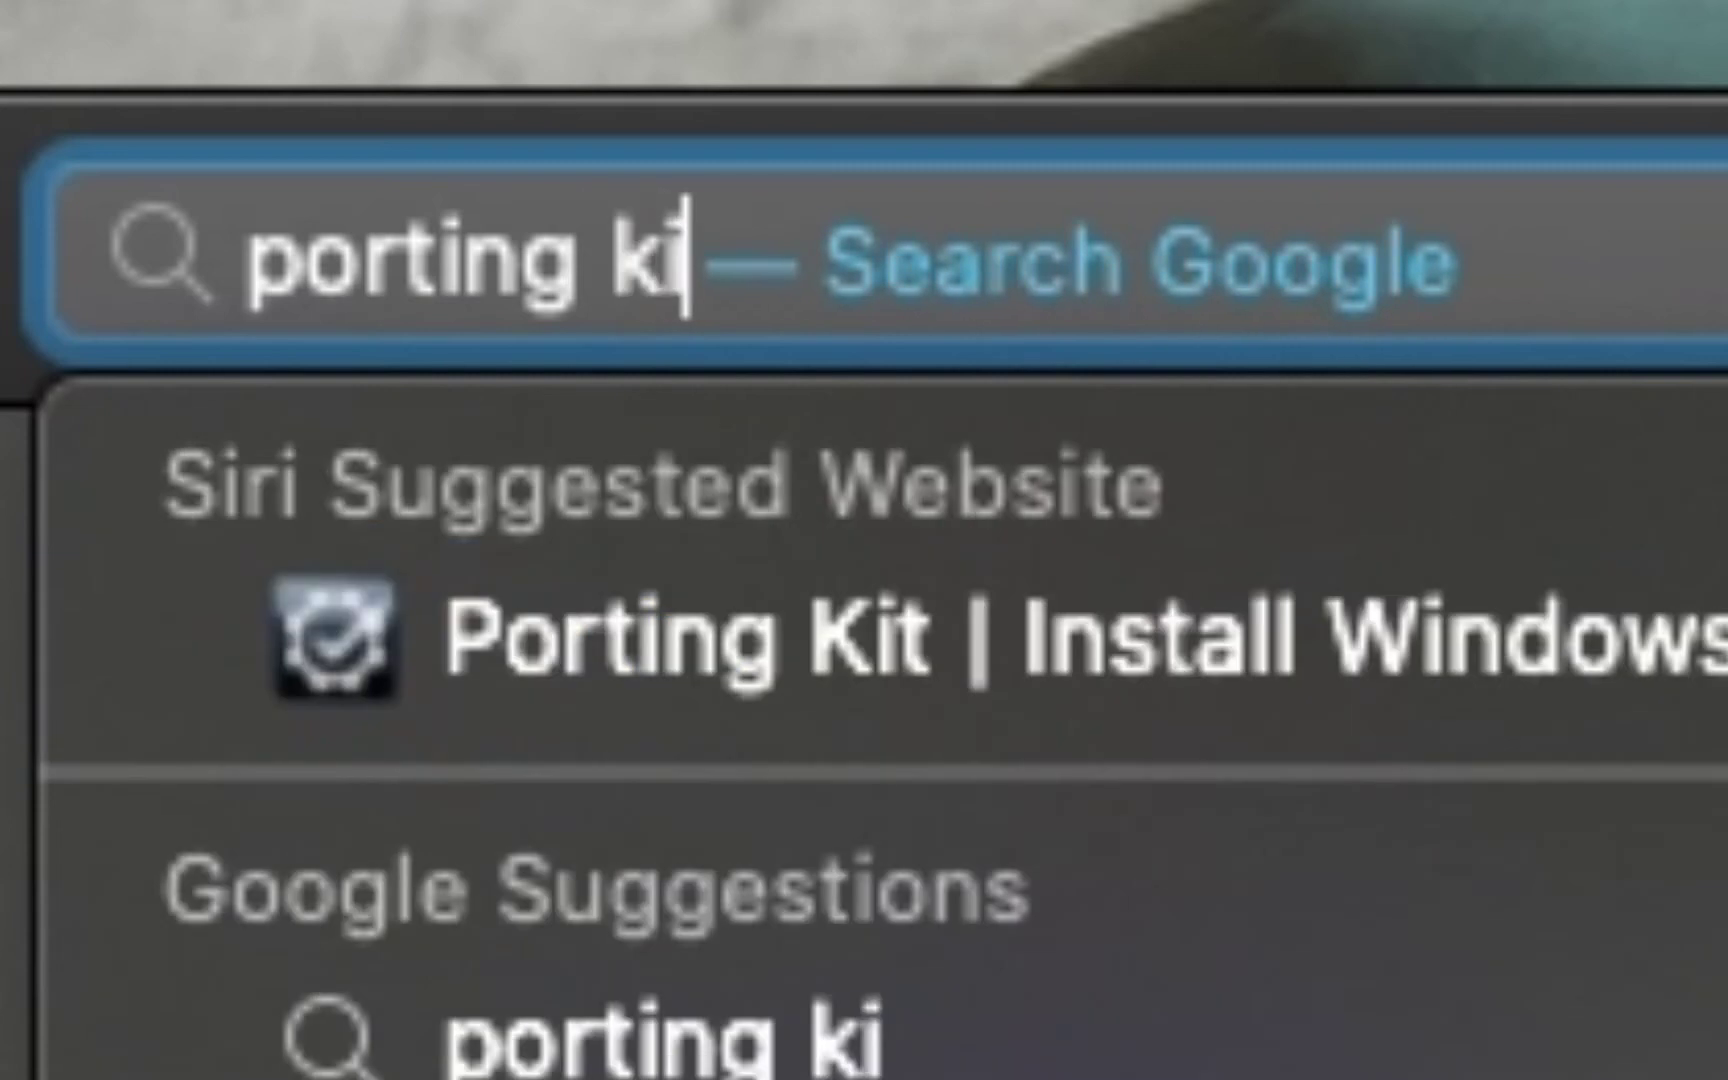
text(t)
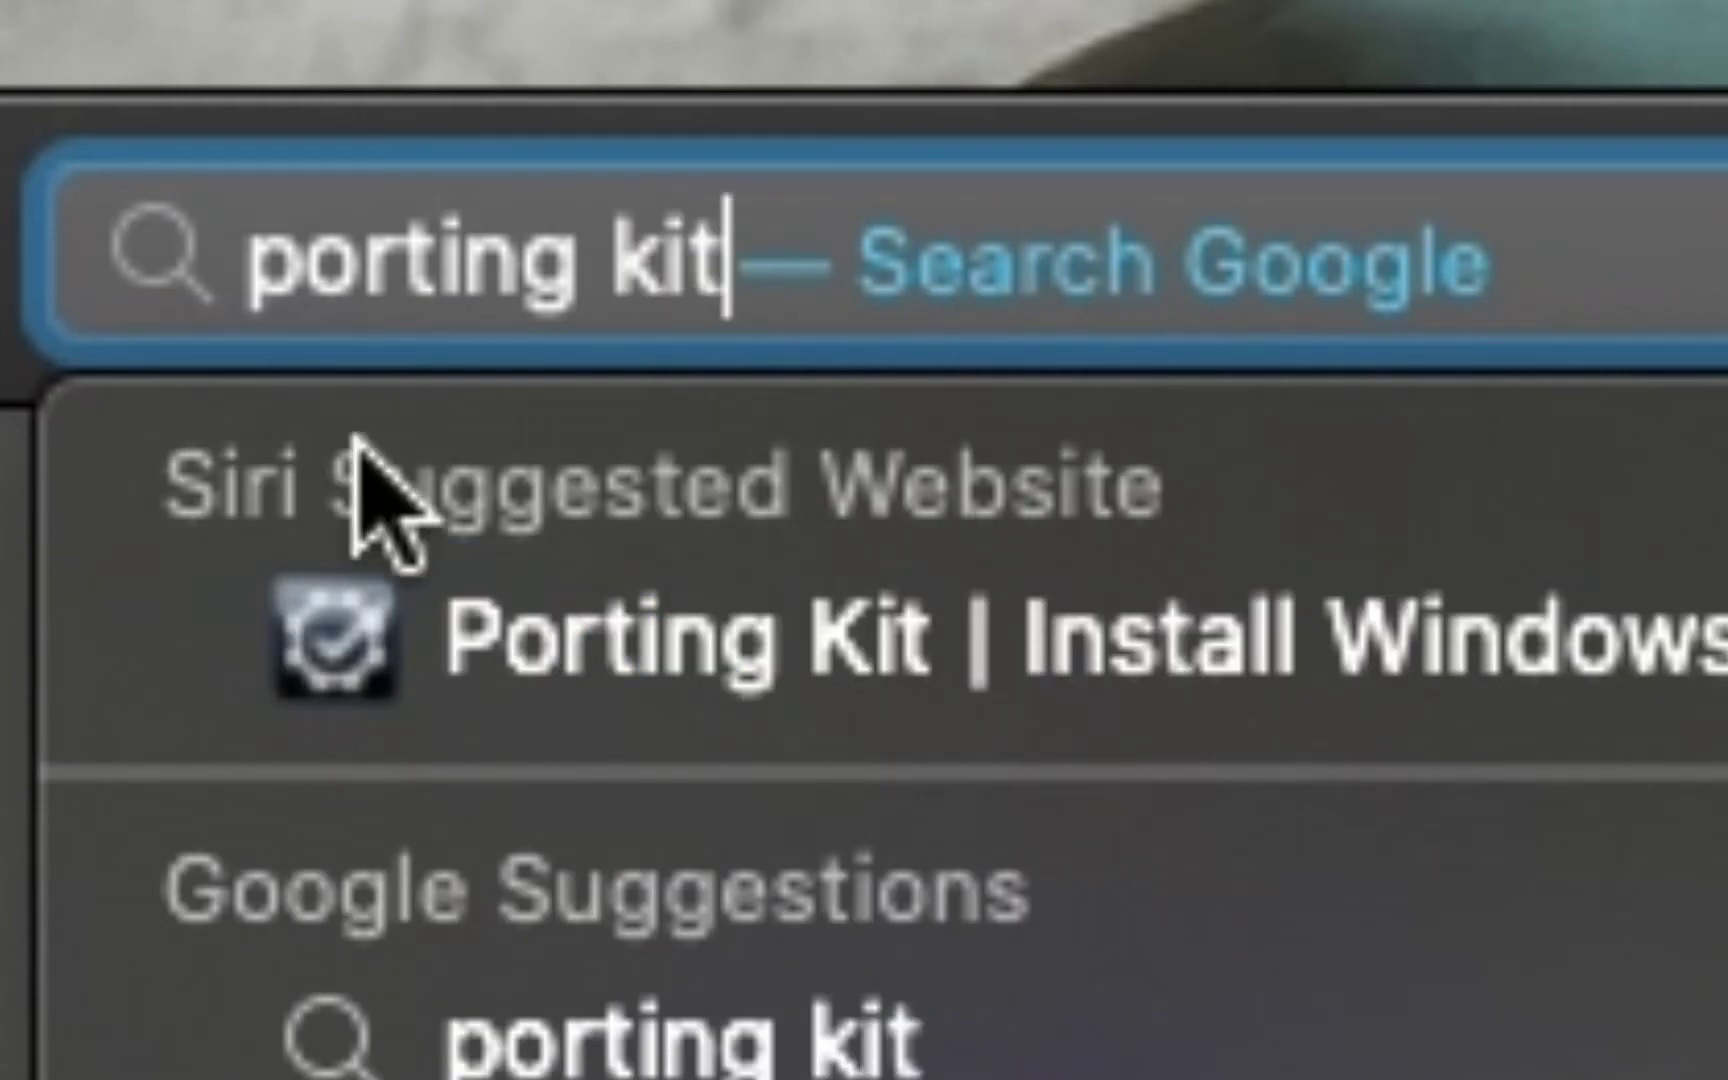
key(Return)
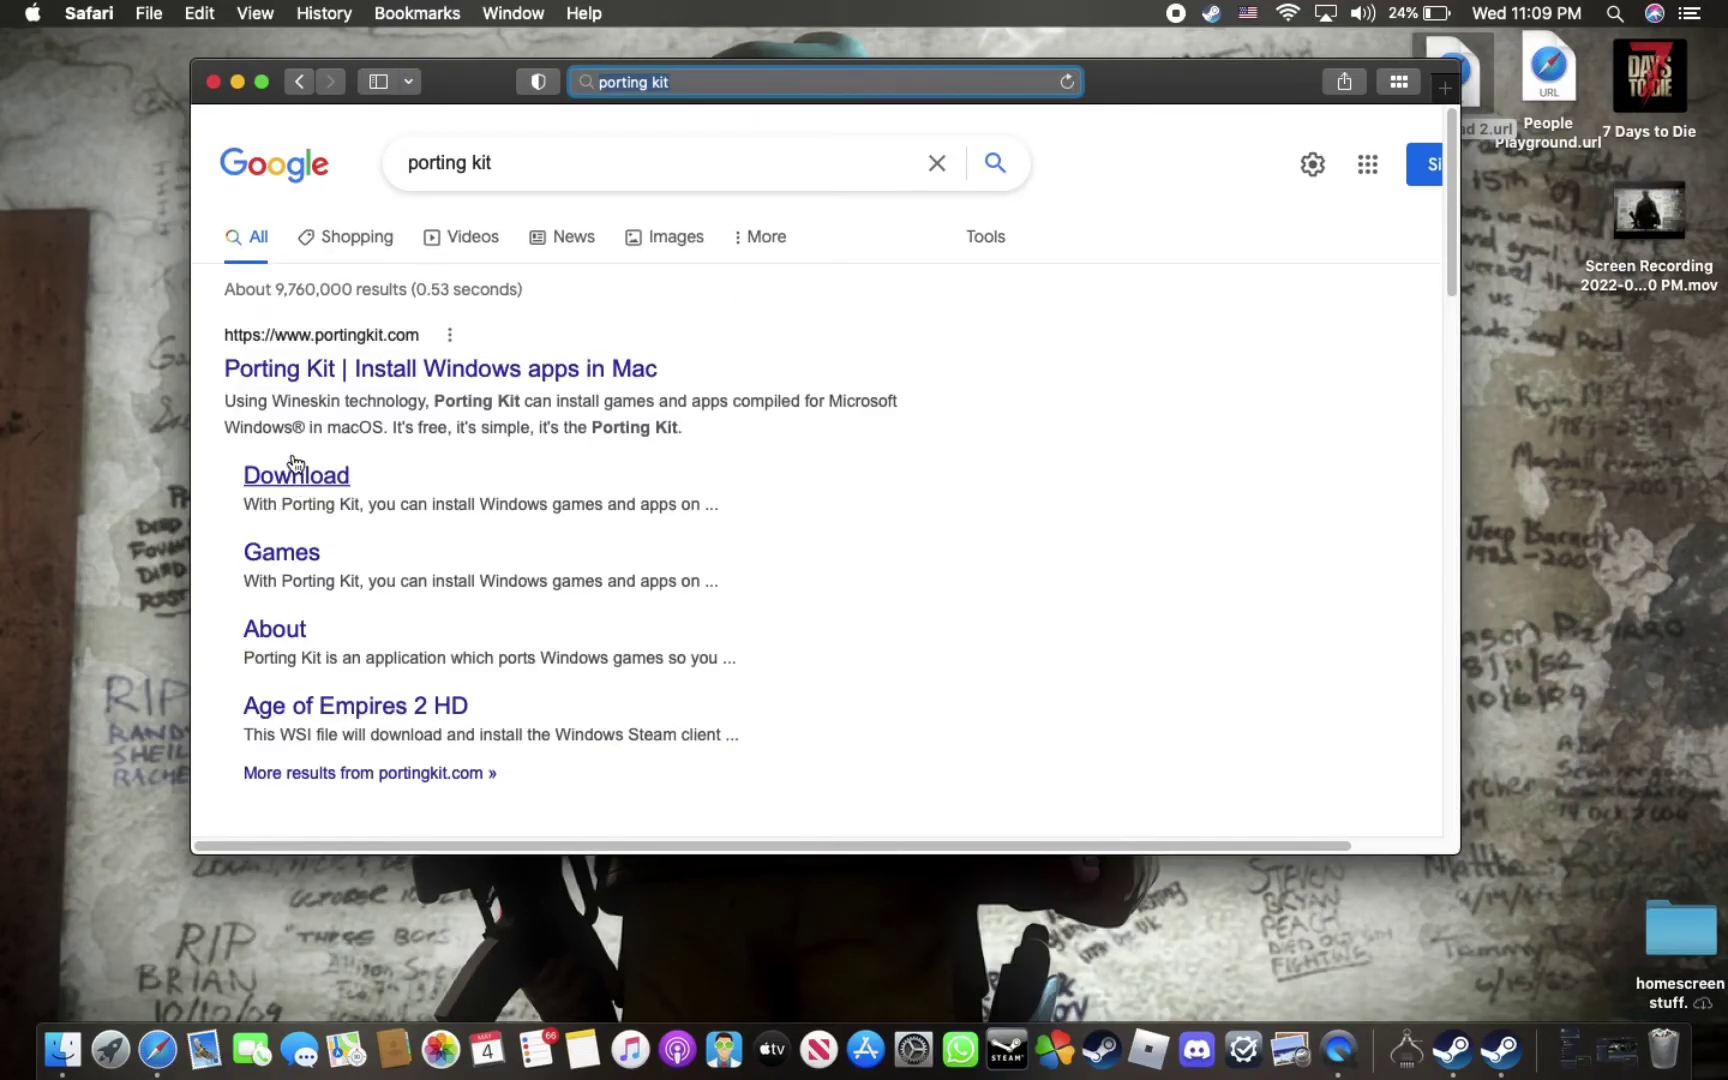
Open the portingkit.com result, look over the homepage, and close the window.
click(344, 372)
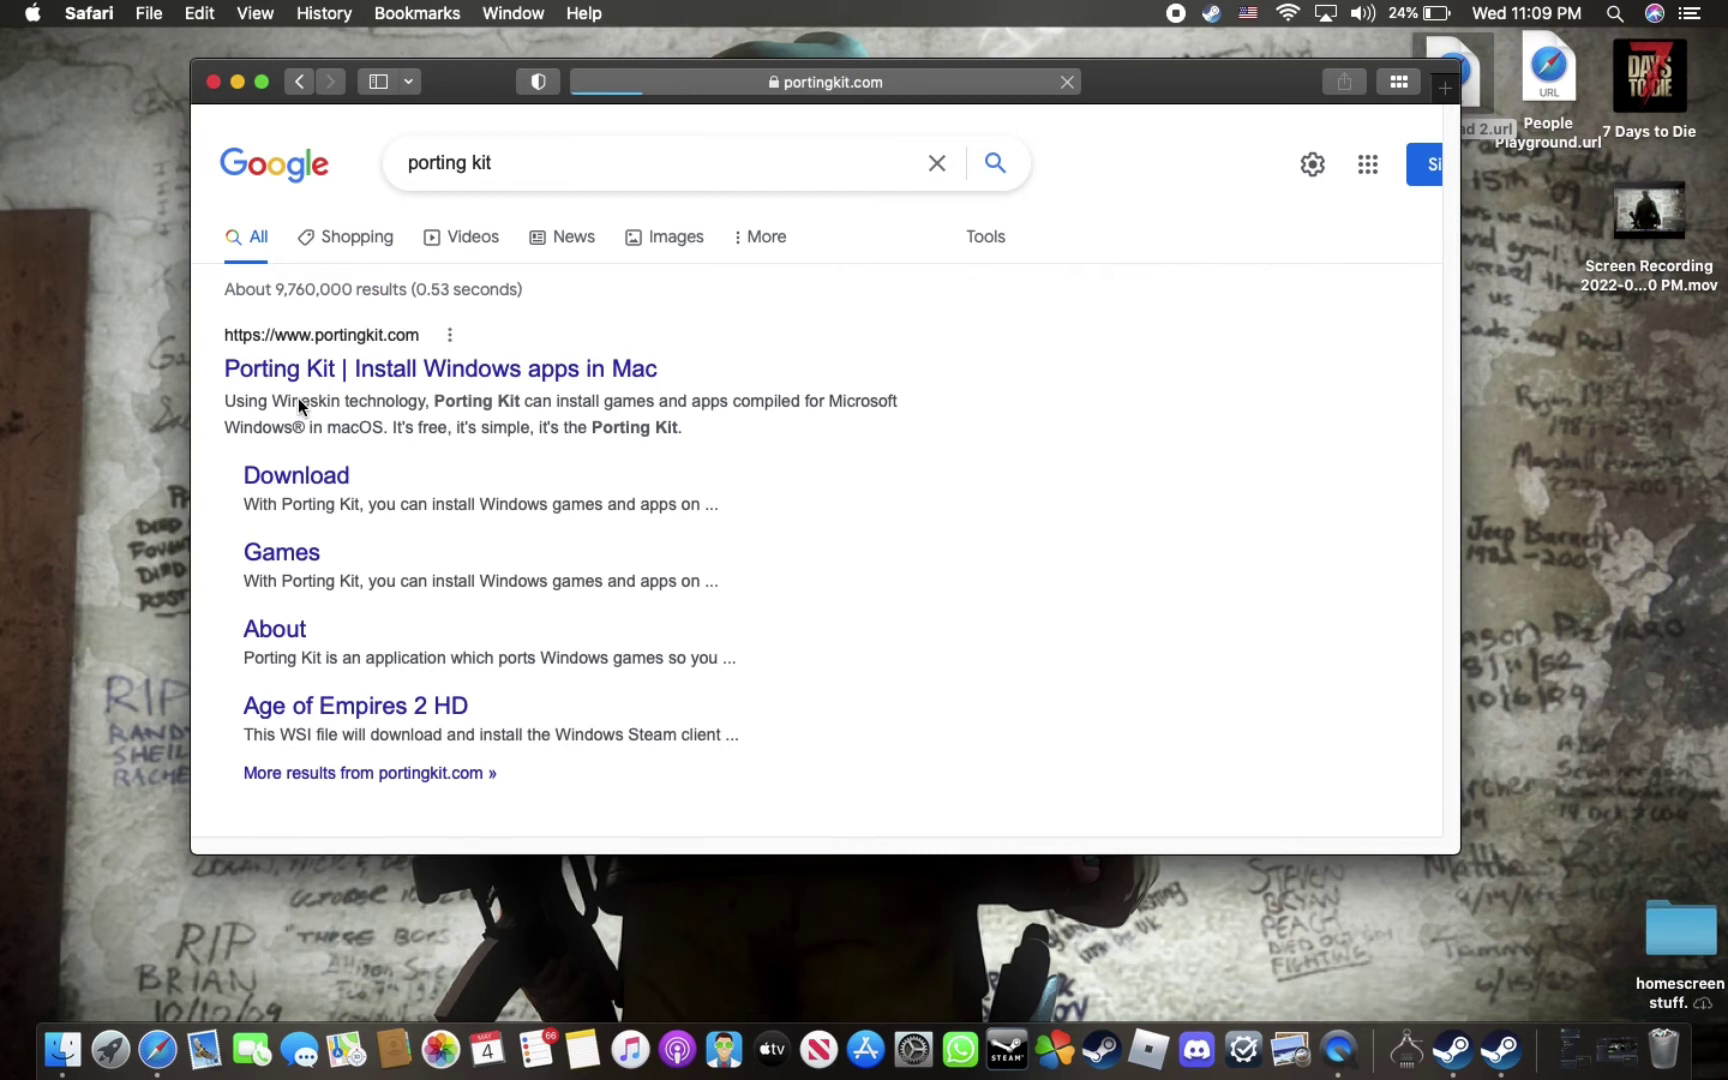
scroll(800, 617, down, 3)
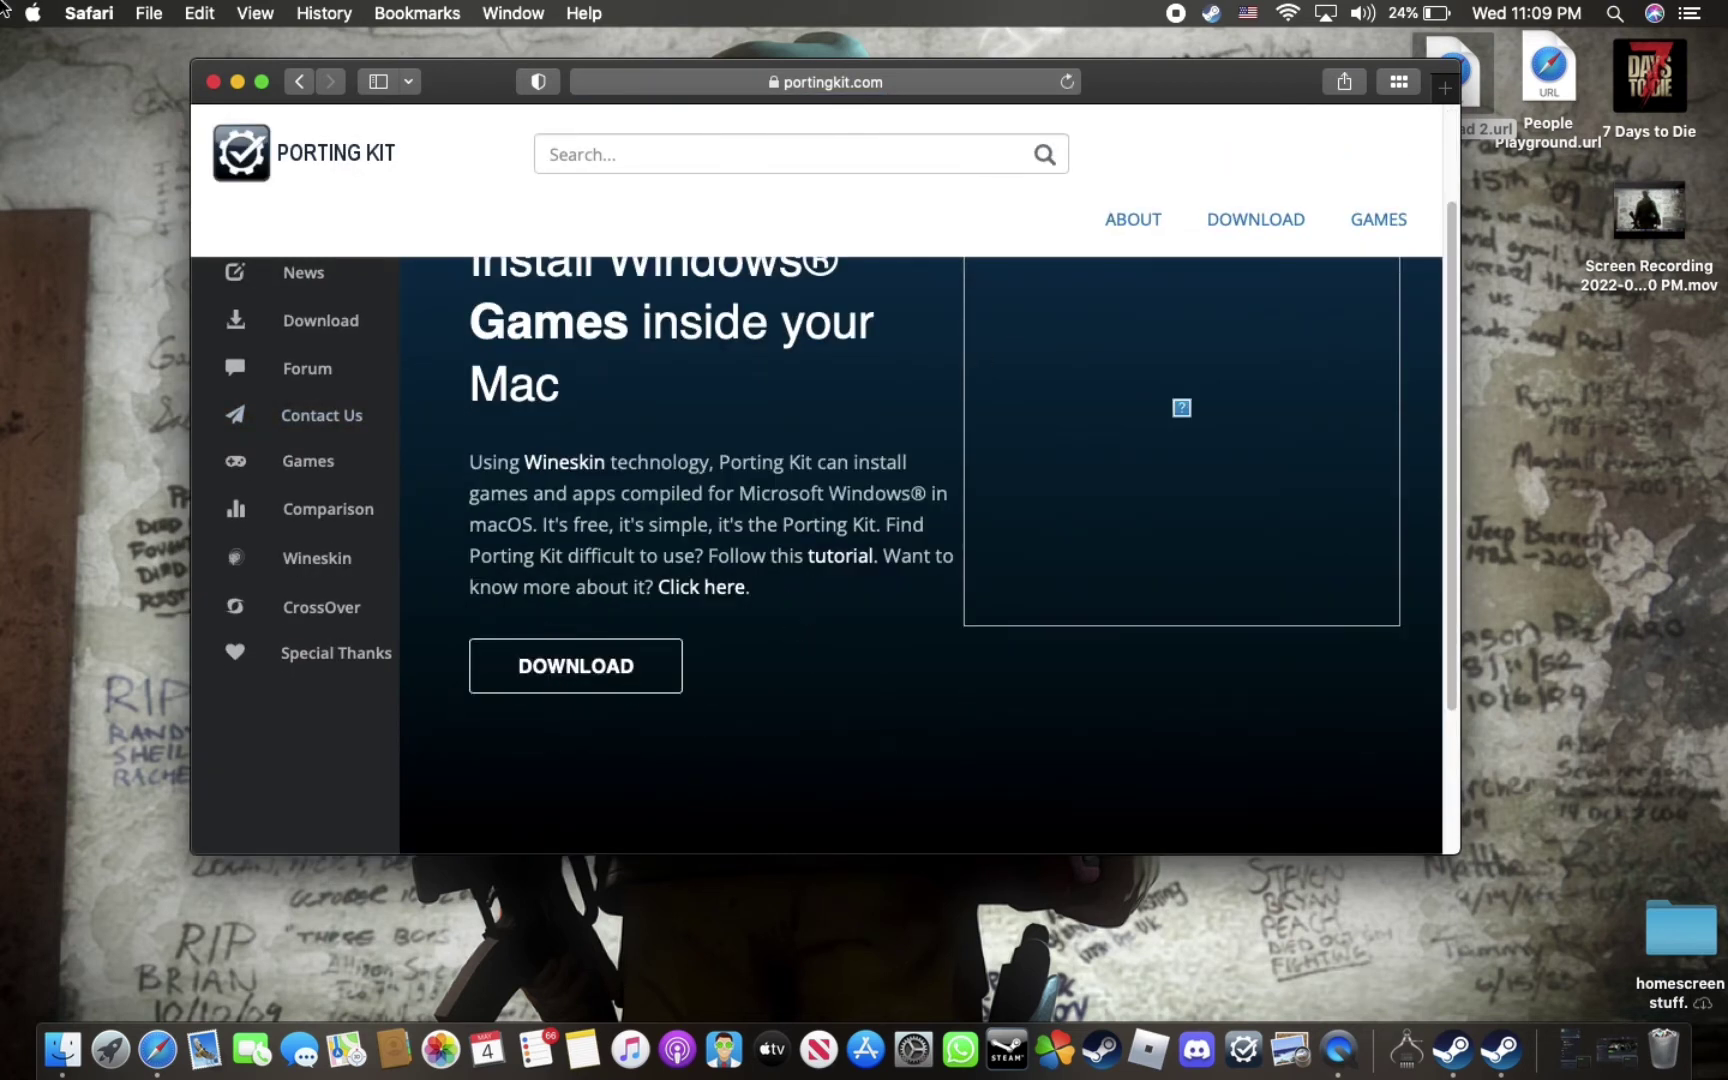
click(213, 81)
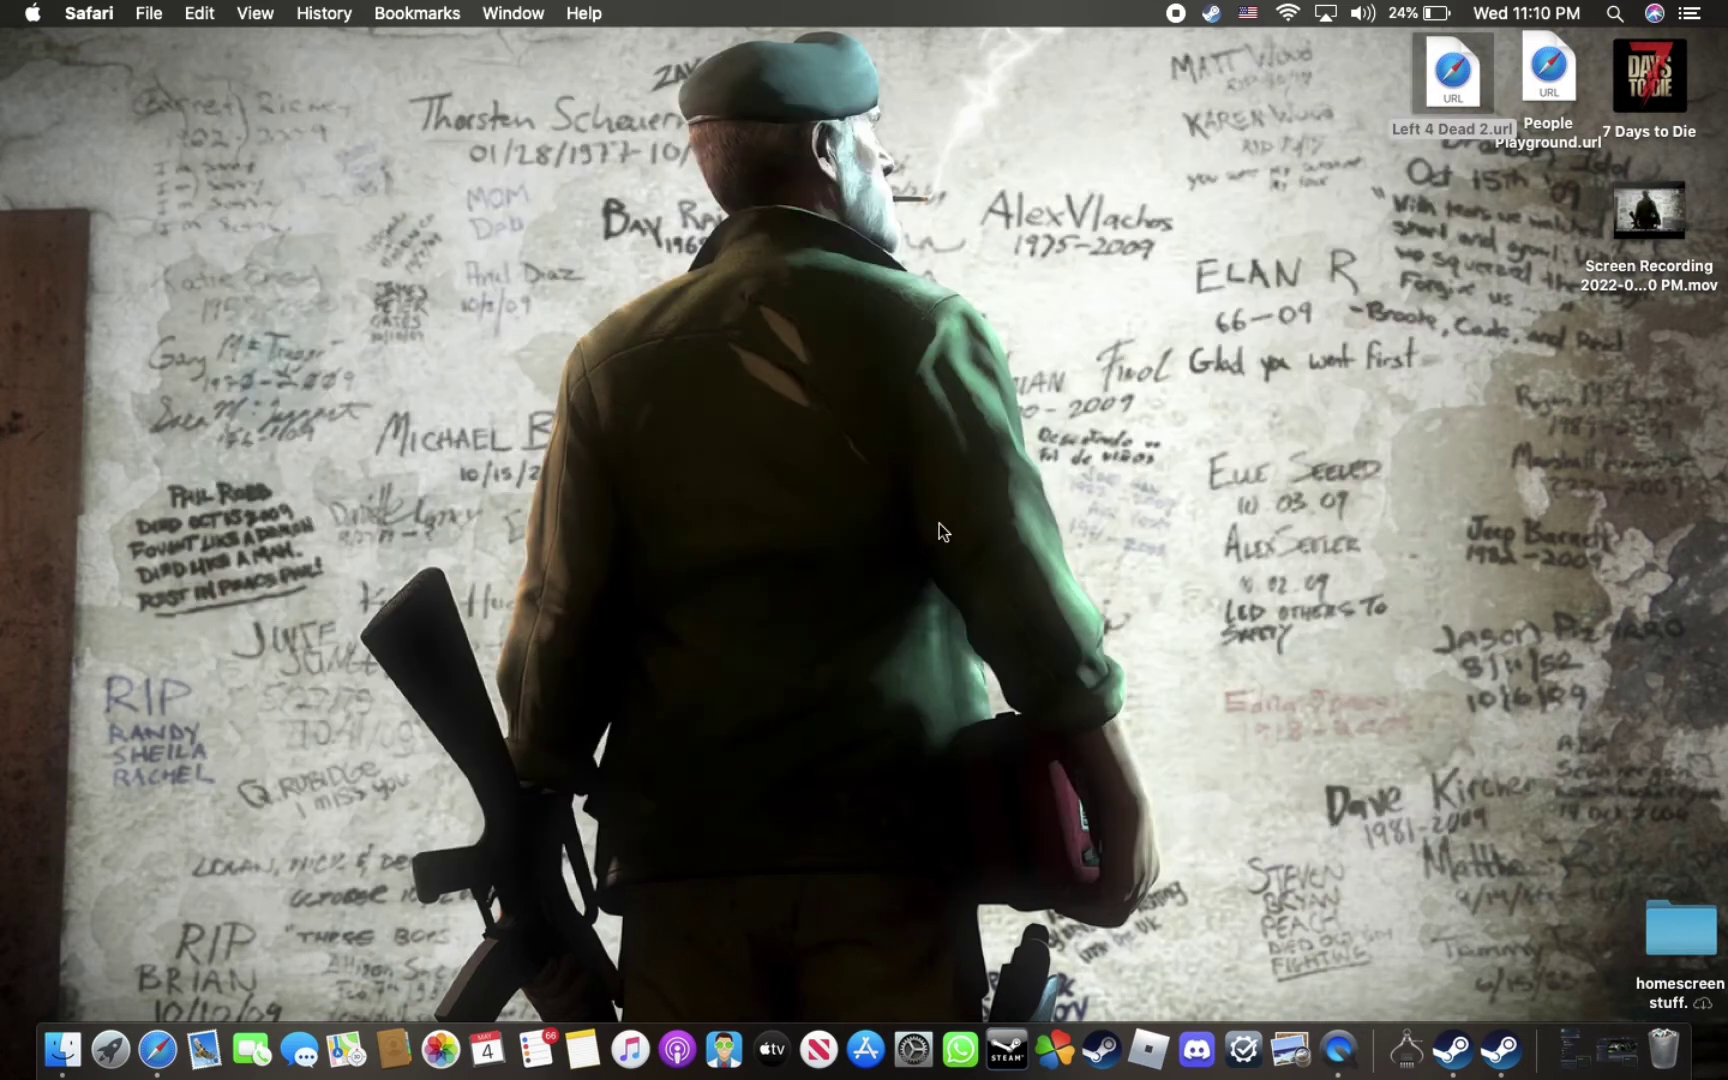
Launch Porting Kit and browse its LIBRARY grid of server ports, returning to the top.
click(1243, 1047)
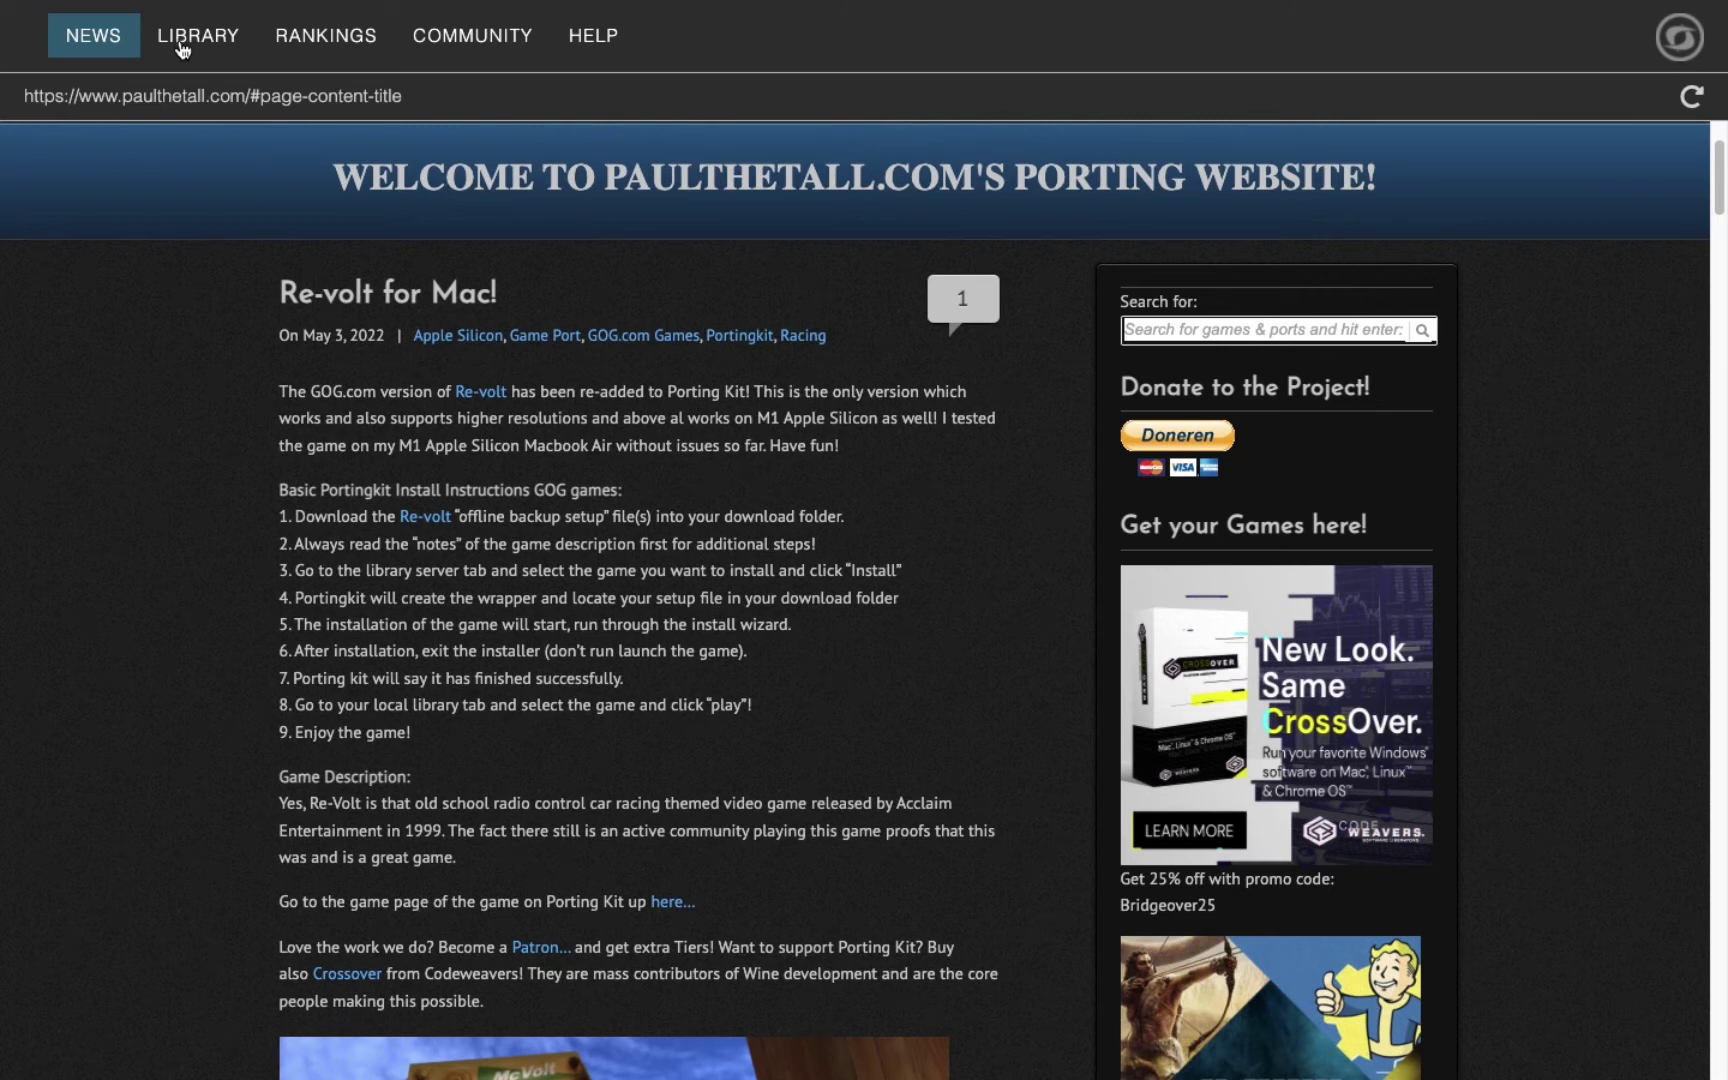
click(182, 50)
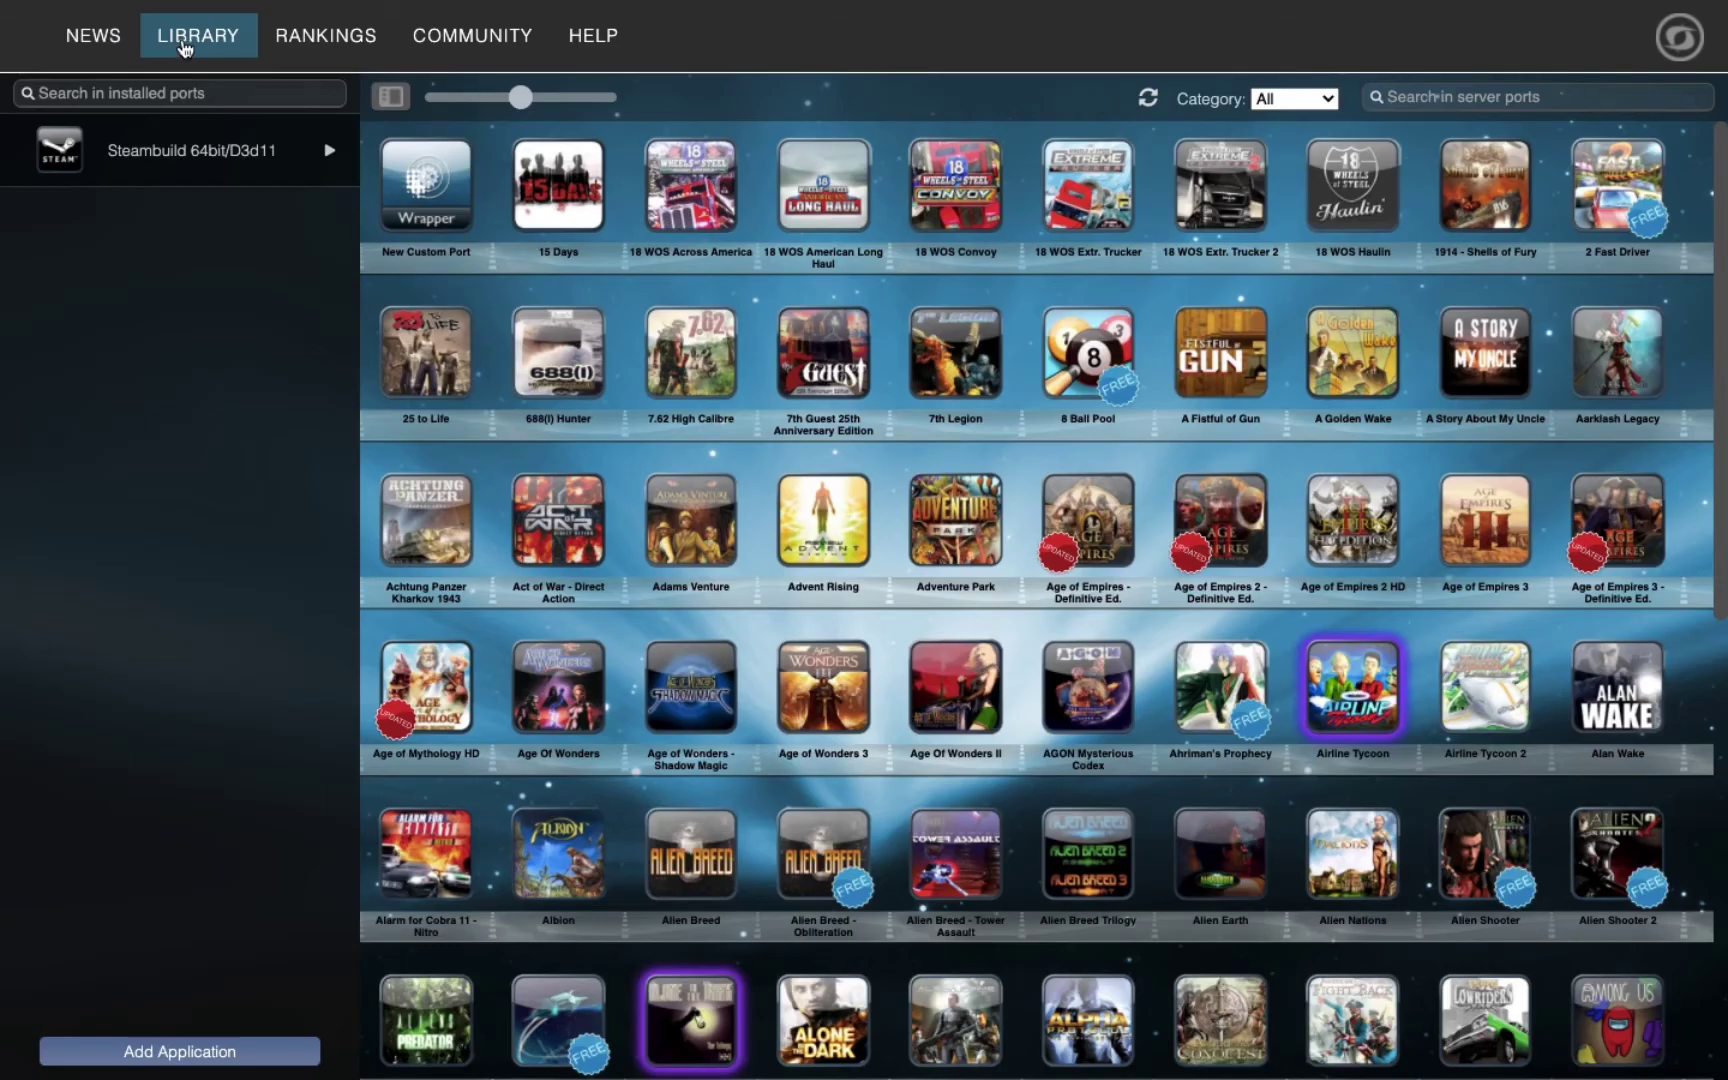
scroll(797, 262, down, 5)
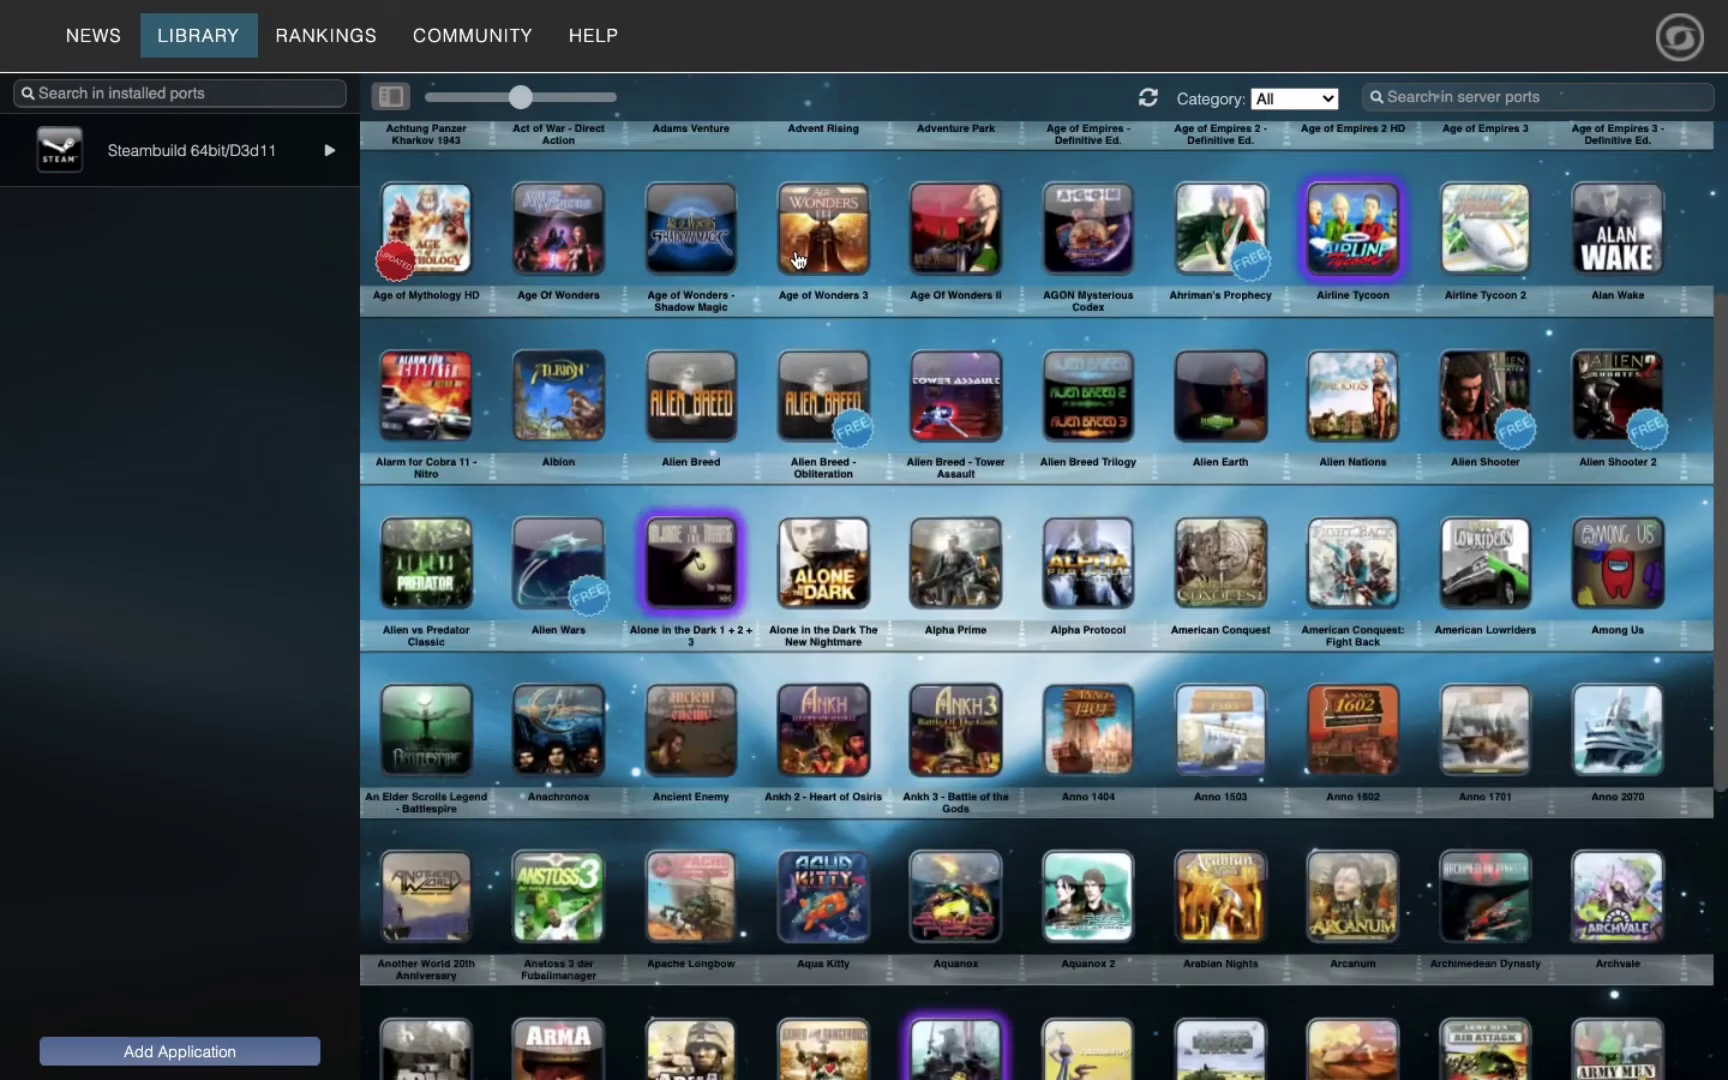
scroll(880, 500, down, 5)
scroll(975, 810, down, 5)
scroll(975, 810, down, 1)
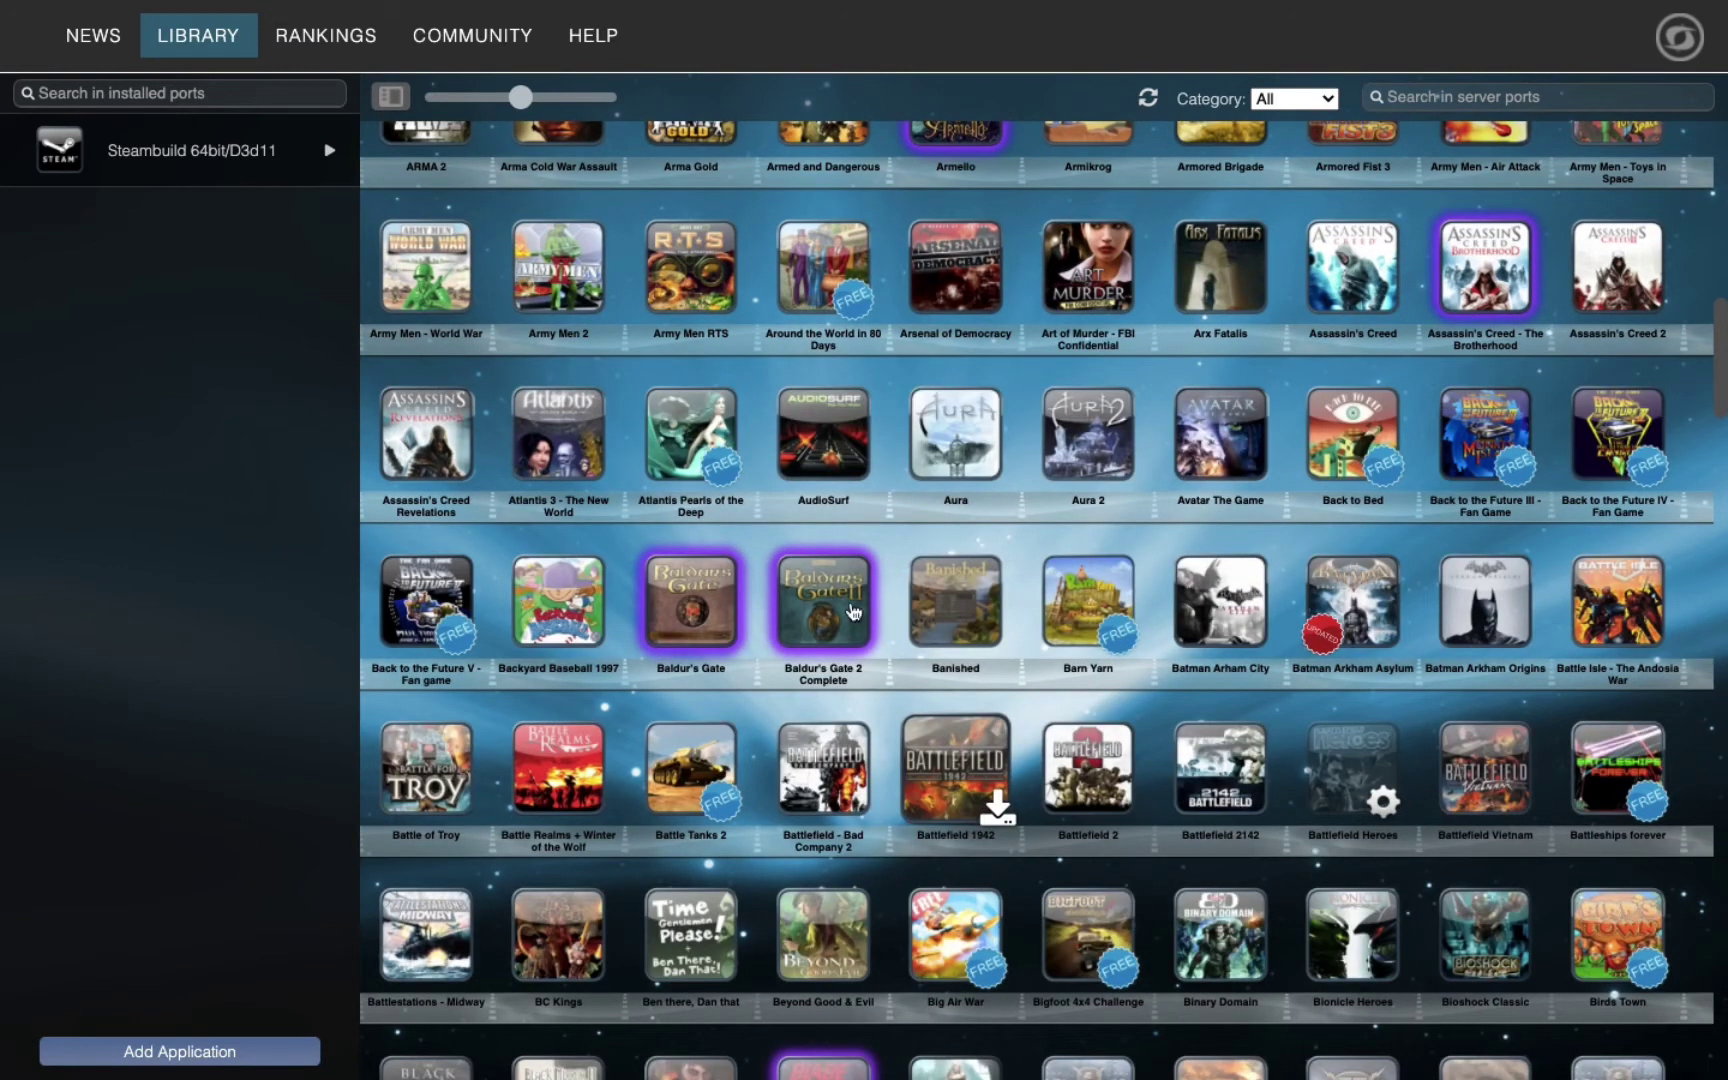
scroll(951, 555, up, 5)
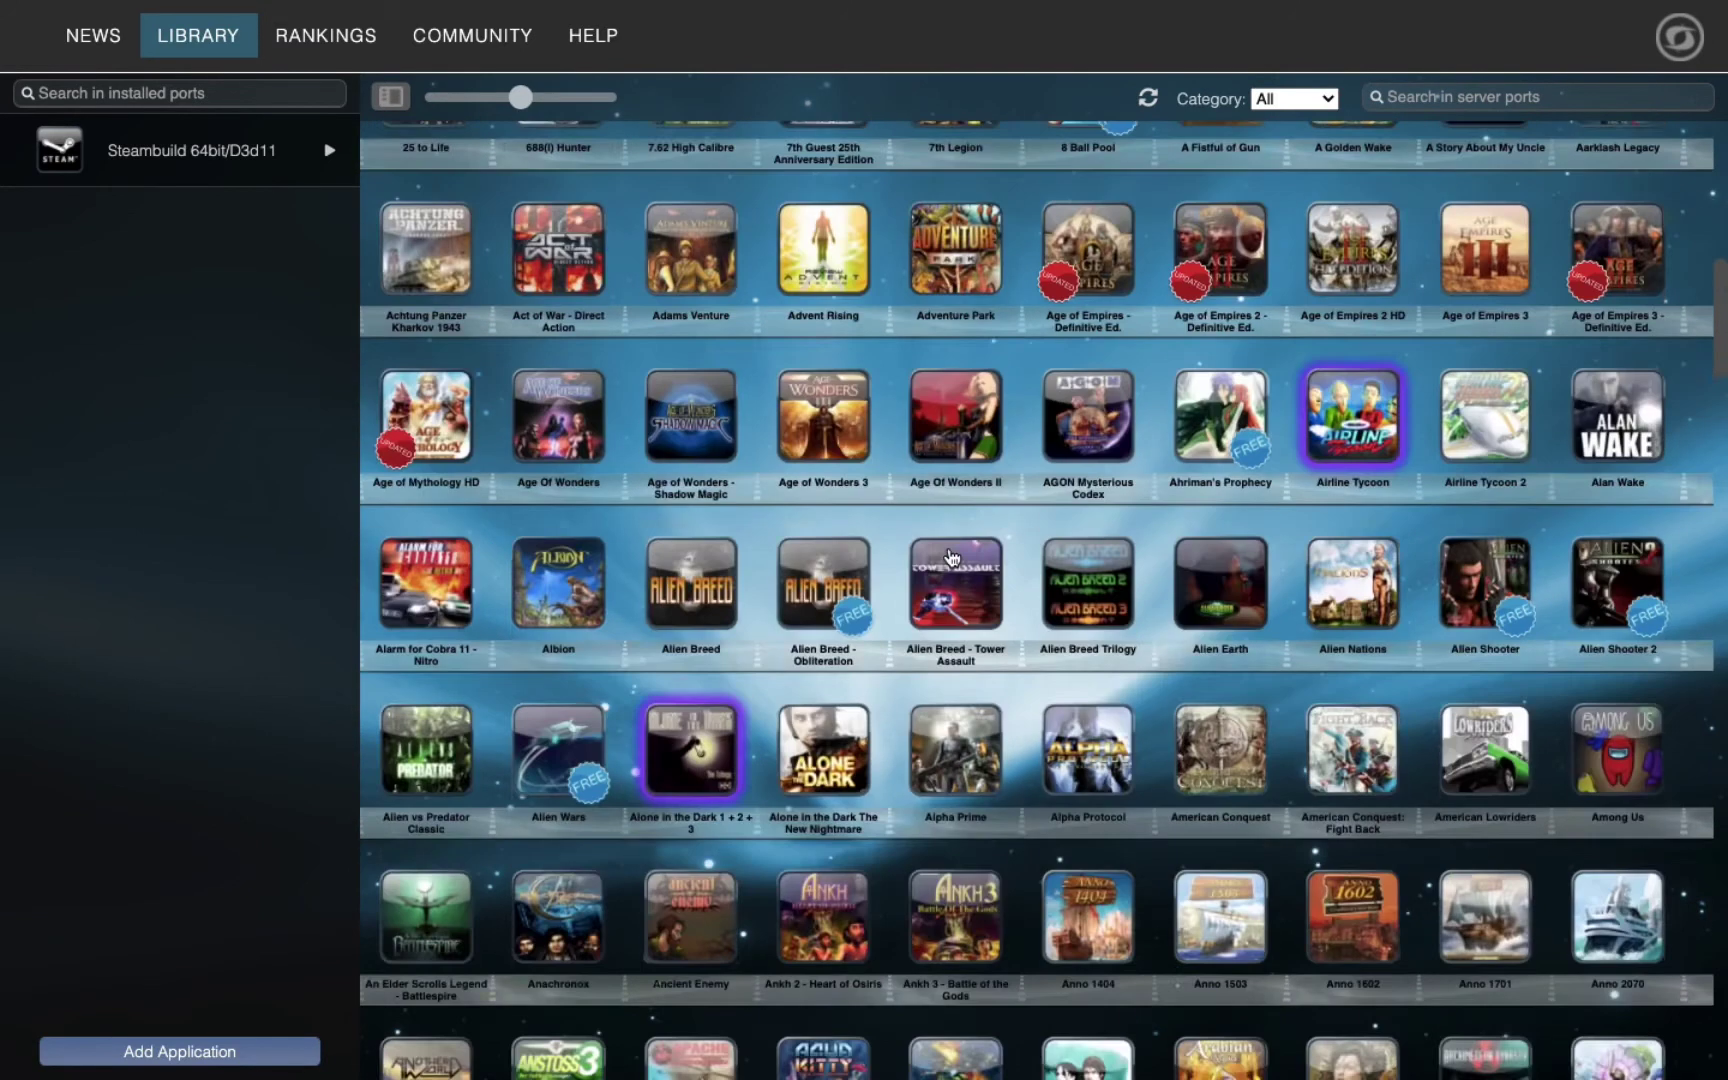
scroll(951, 555, up, 2)
scroll(951, 555, up, 1)
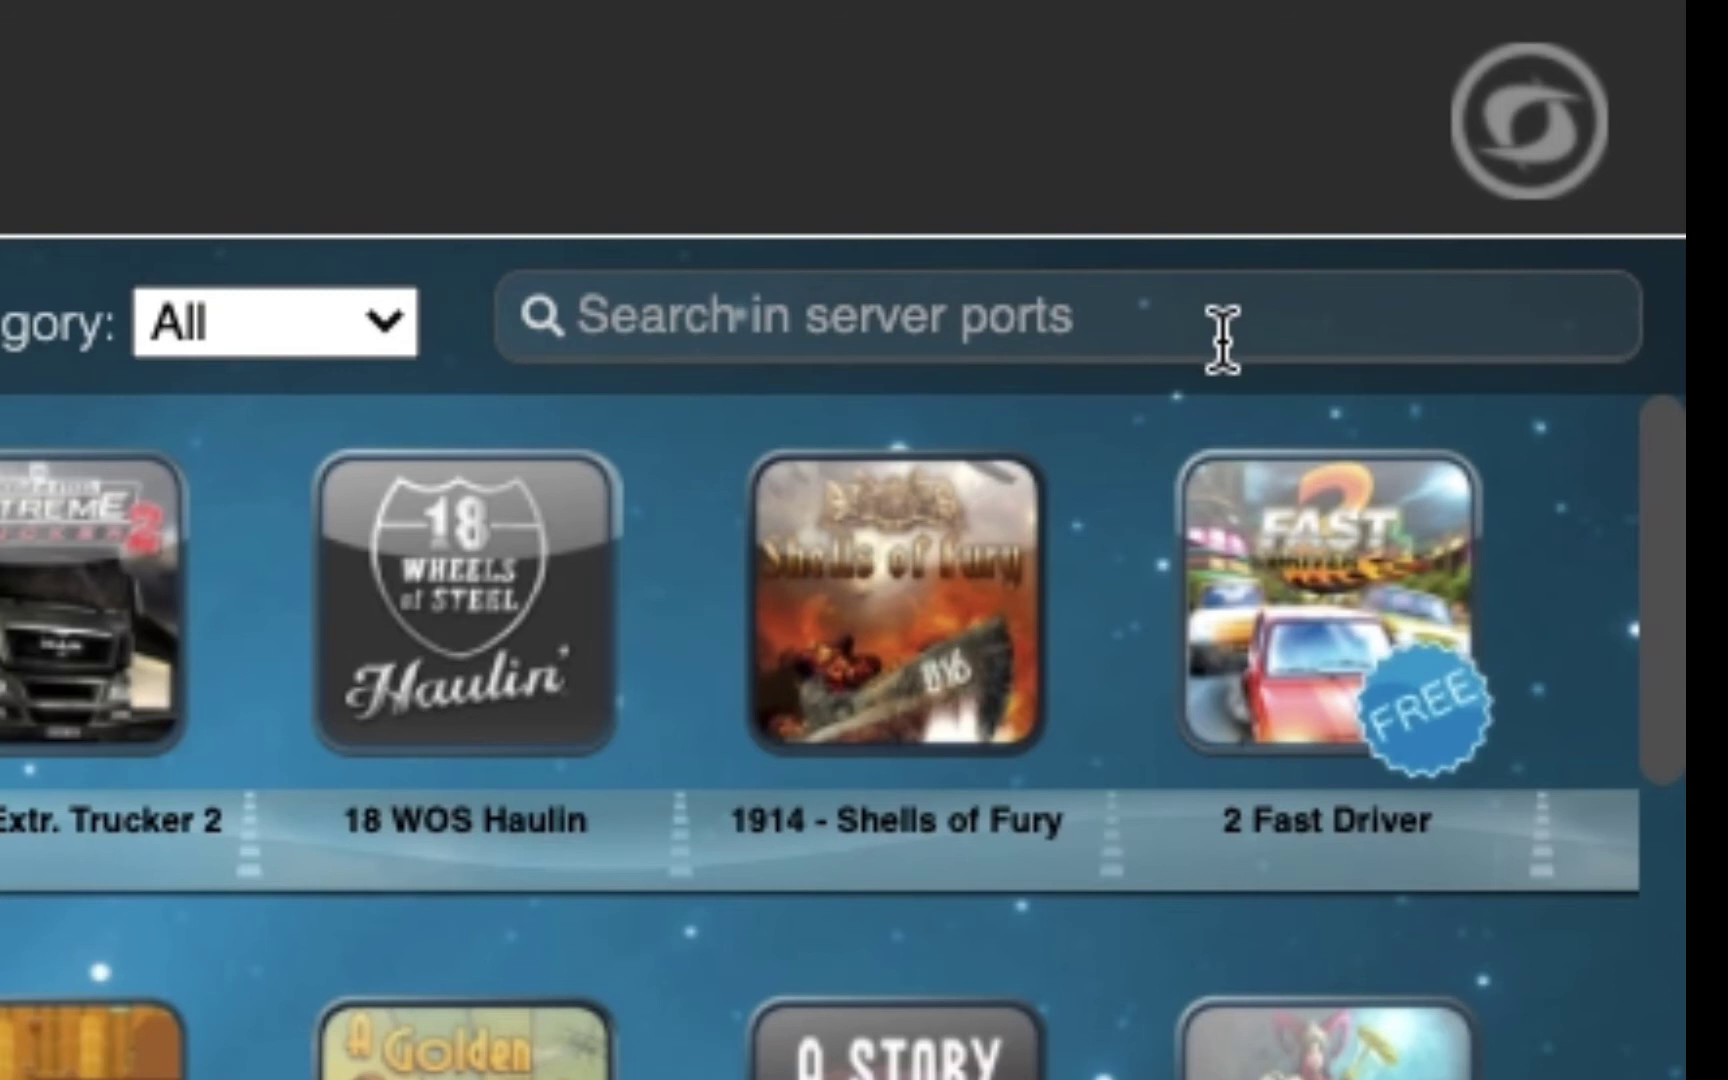
Filter the server ports by typing 'st' to show the three Steambuild wrappers.
text(steam)
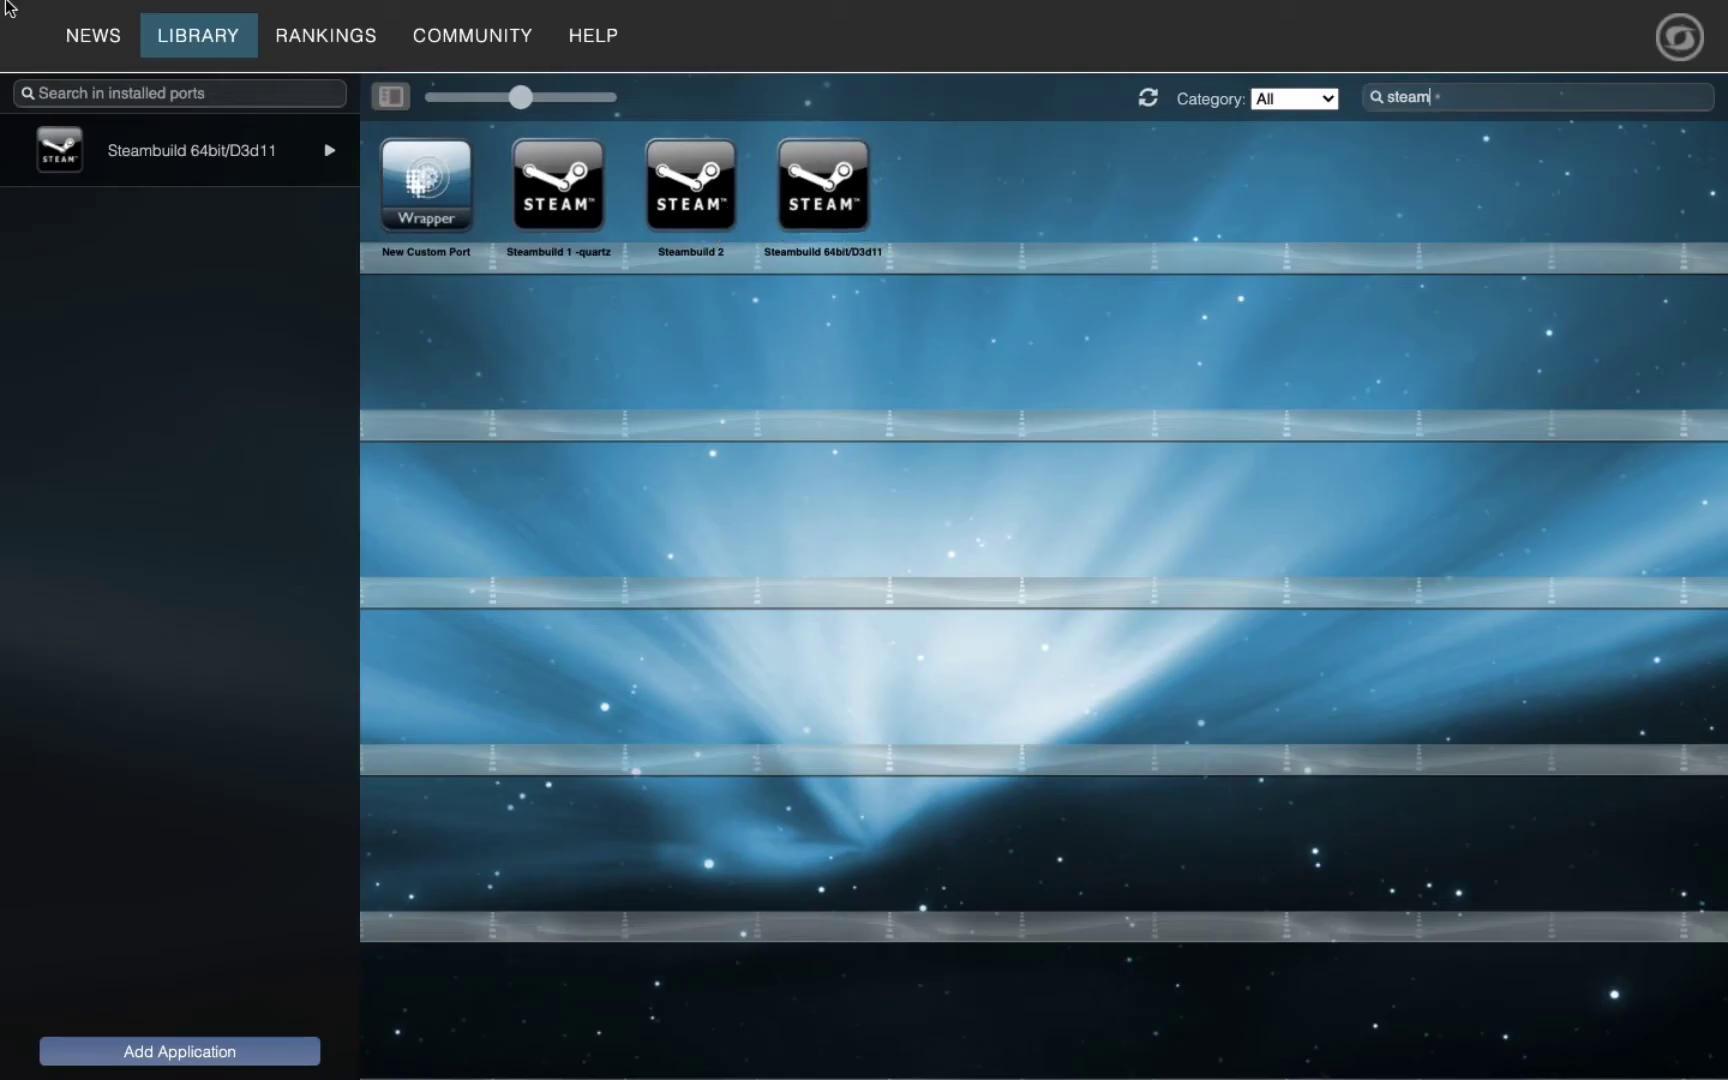
Close Porting Kit, show Garry's Mod in Steam's library, then minimize Steam.
click(17, 39)
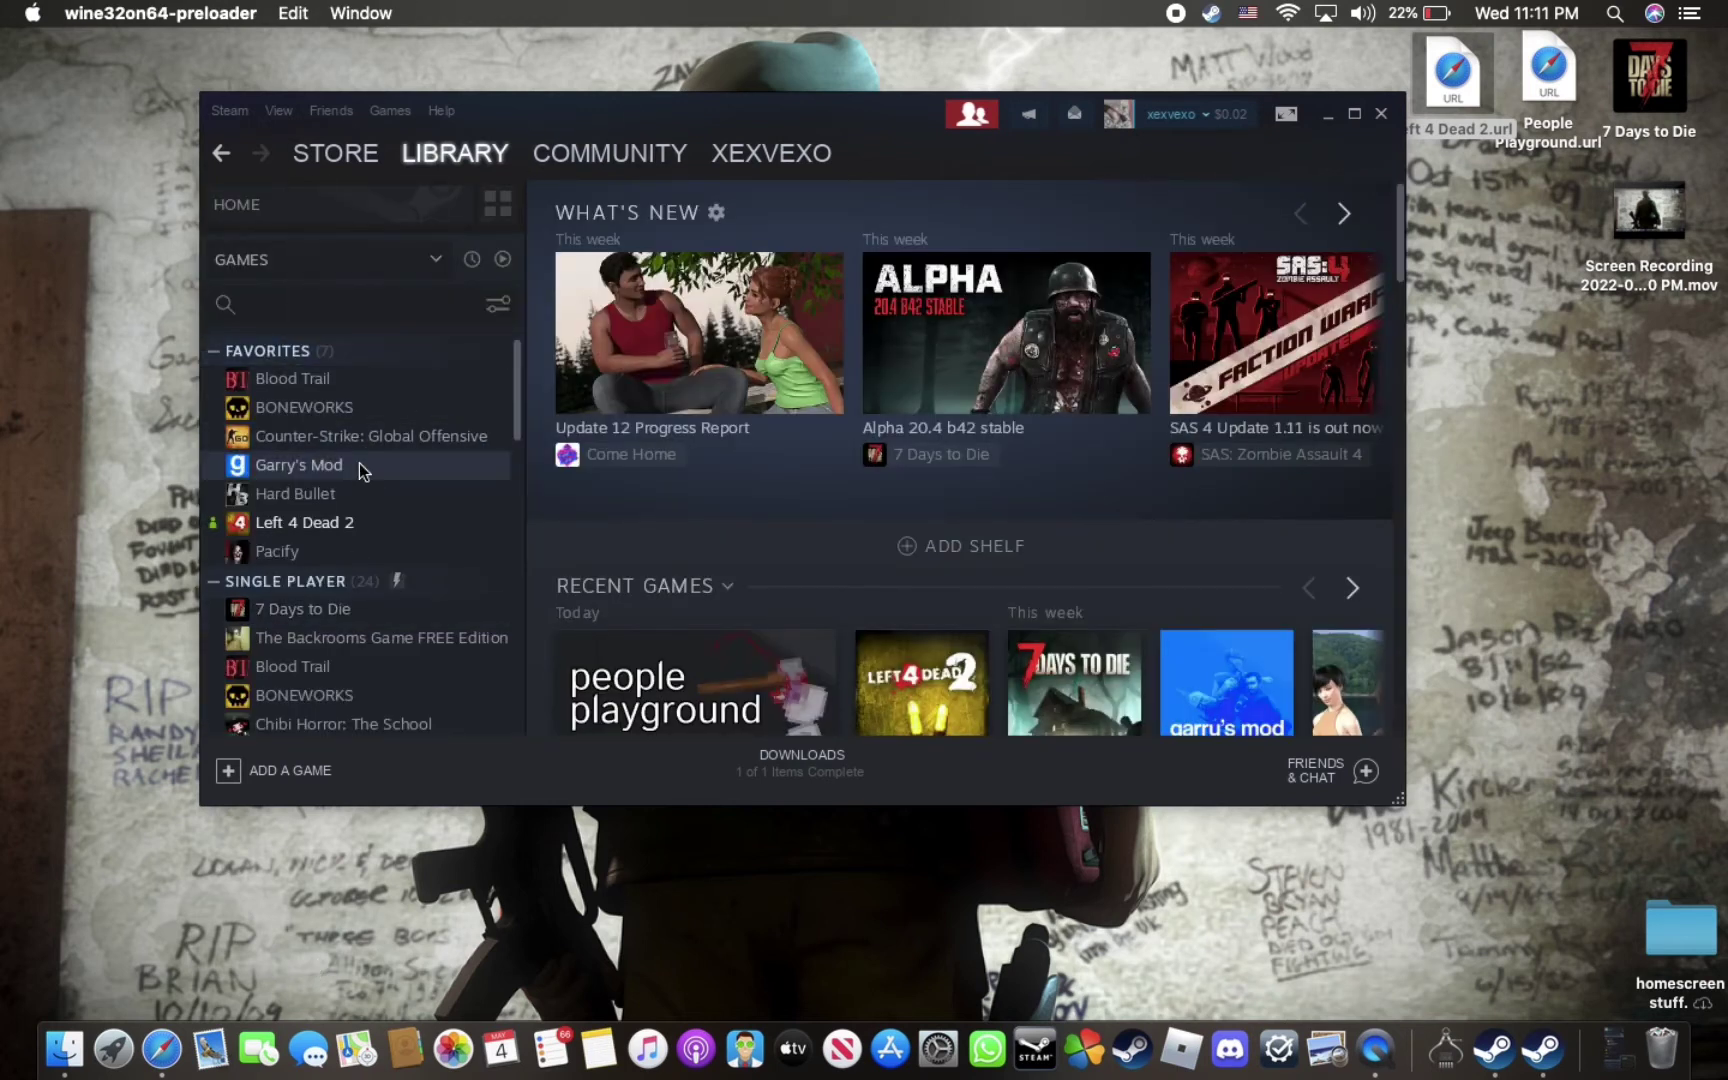
click(400, 465)
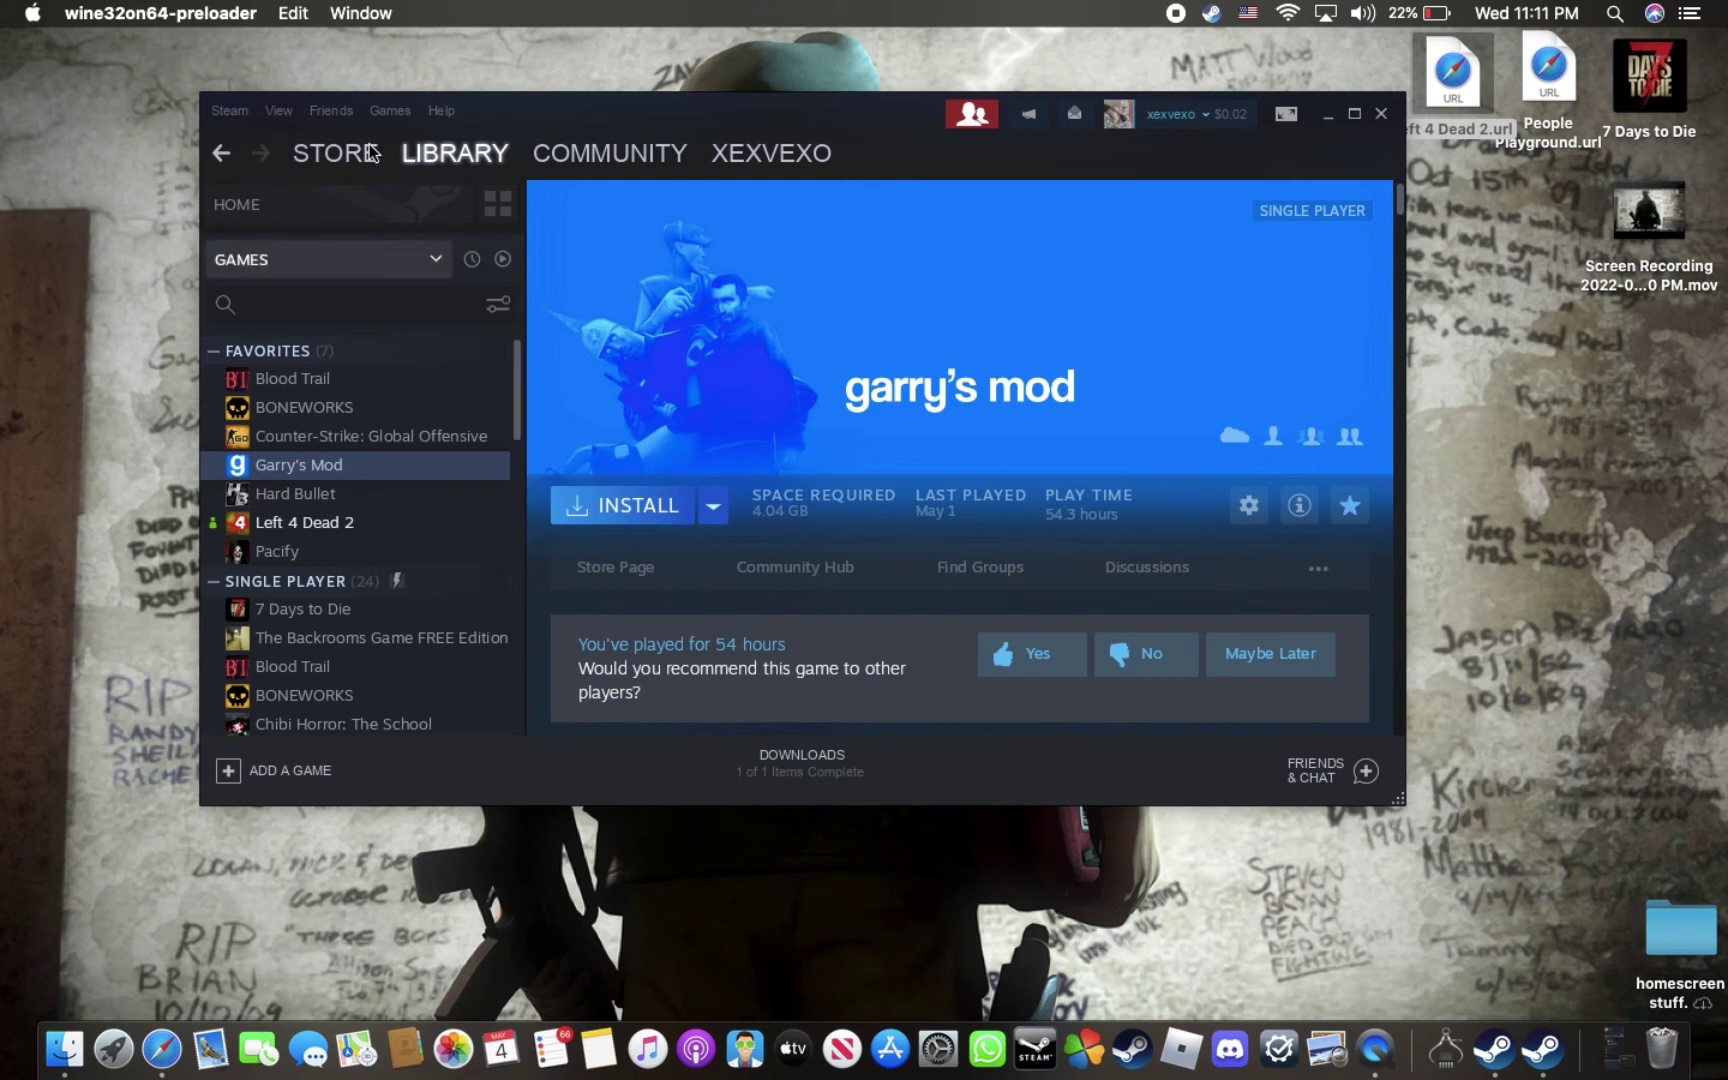
click(1328, 114)
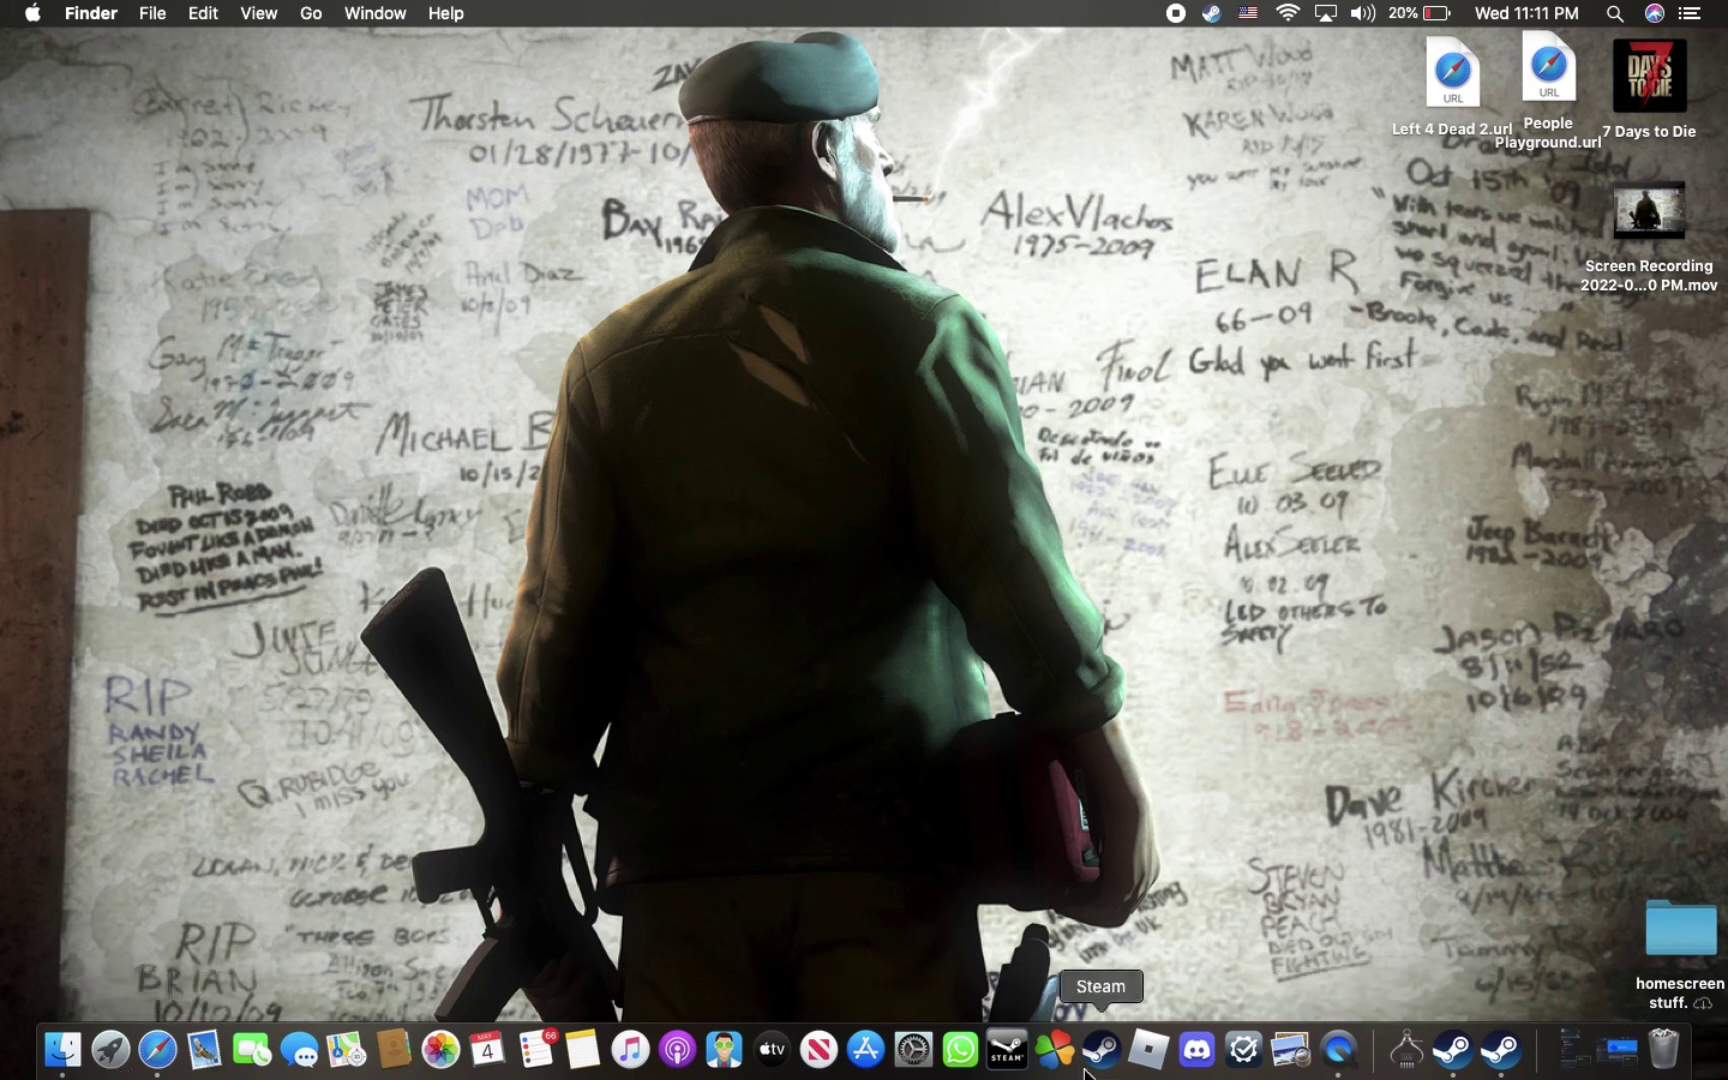
Drag the Steambuild 64bit D3d11 app from Launchpad into the Dock, then close Launchpad.
click(115, 1045)
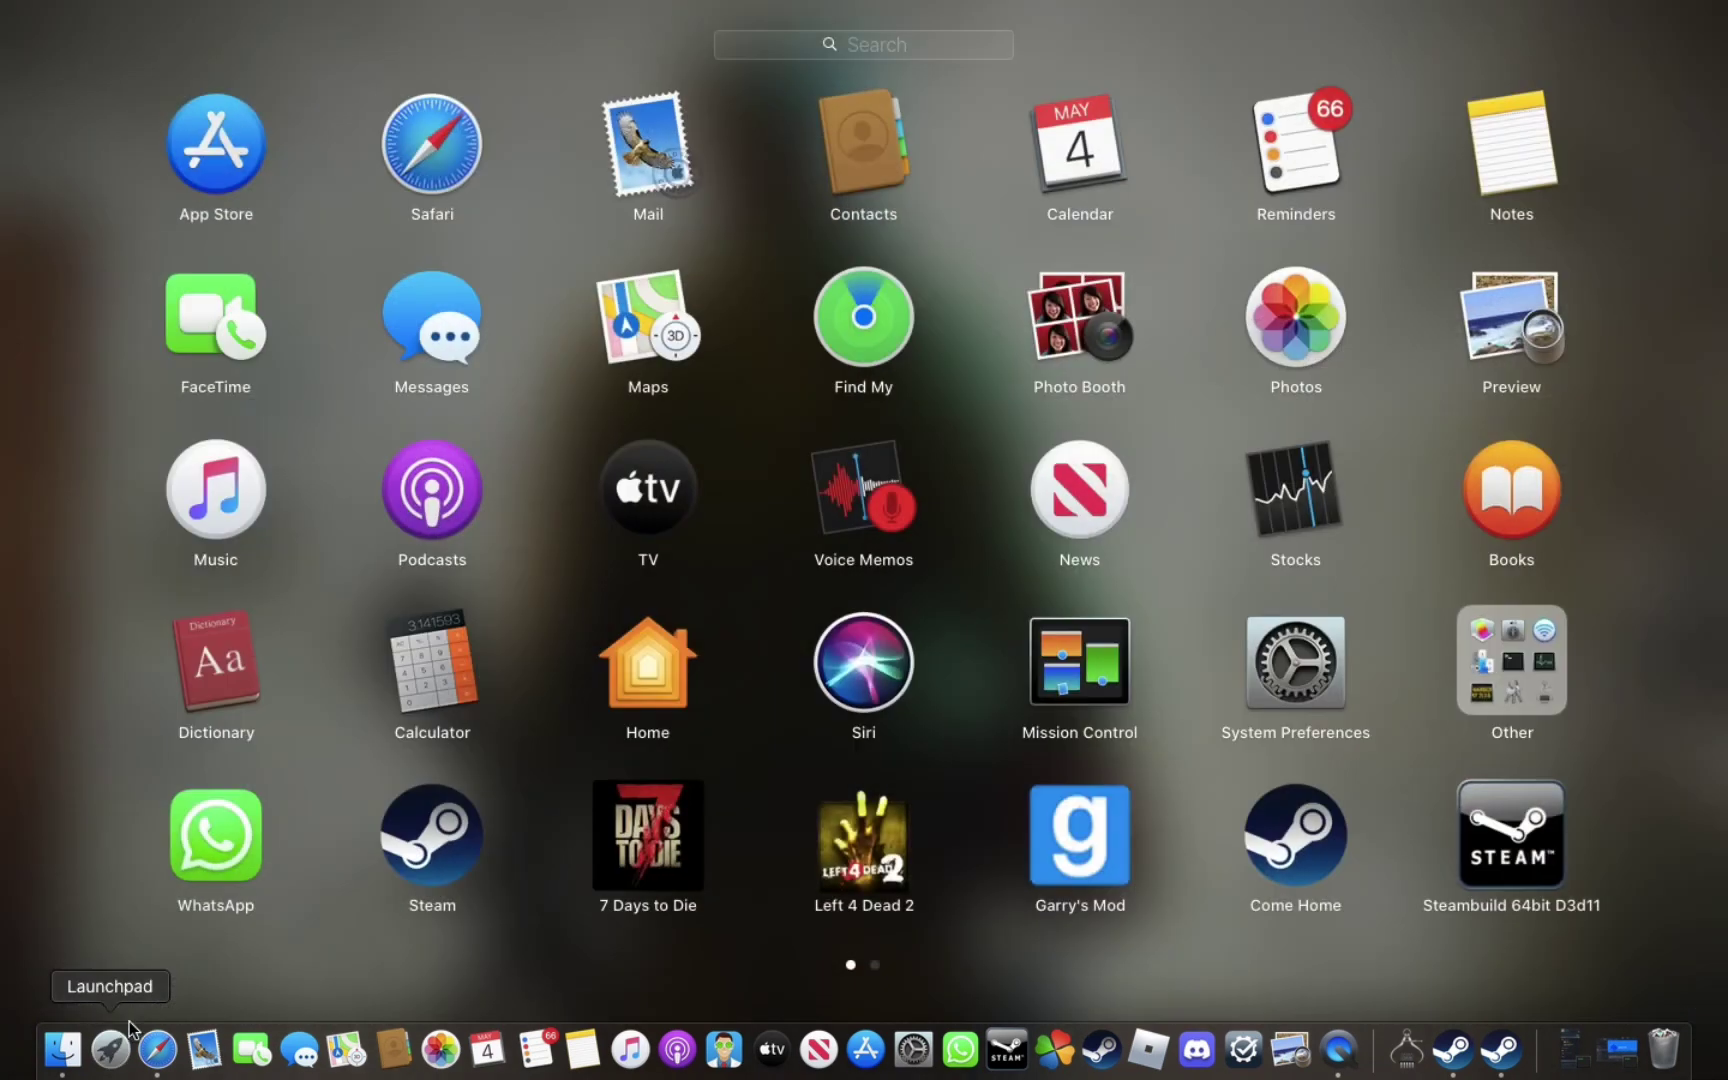
scroll(845, 720, right, 5)
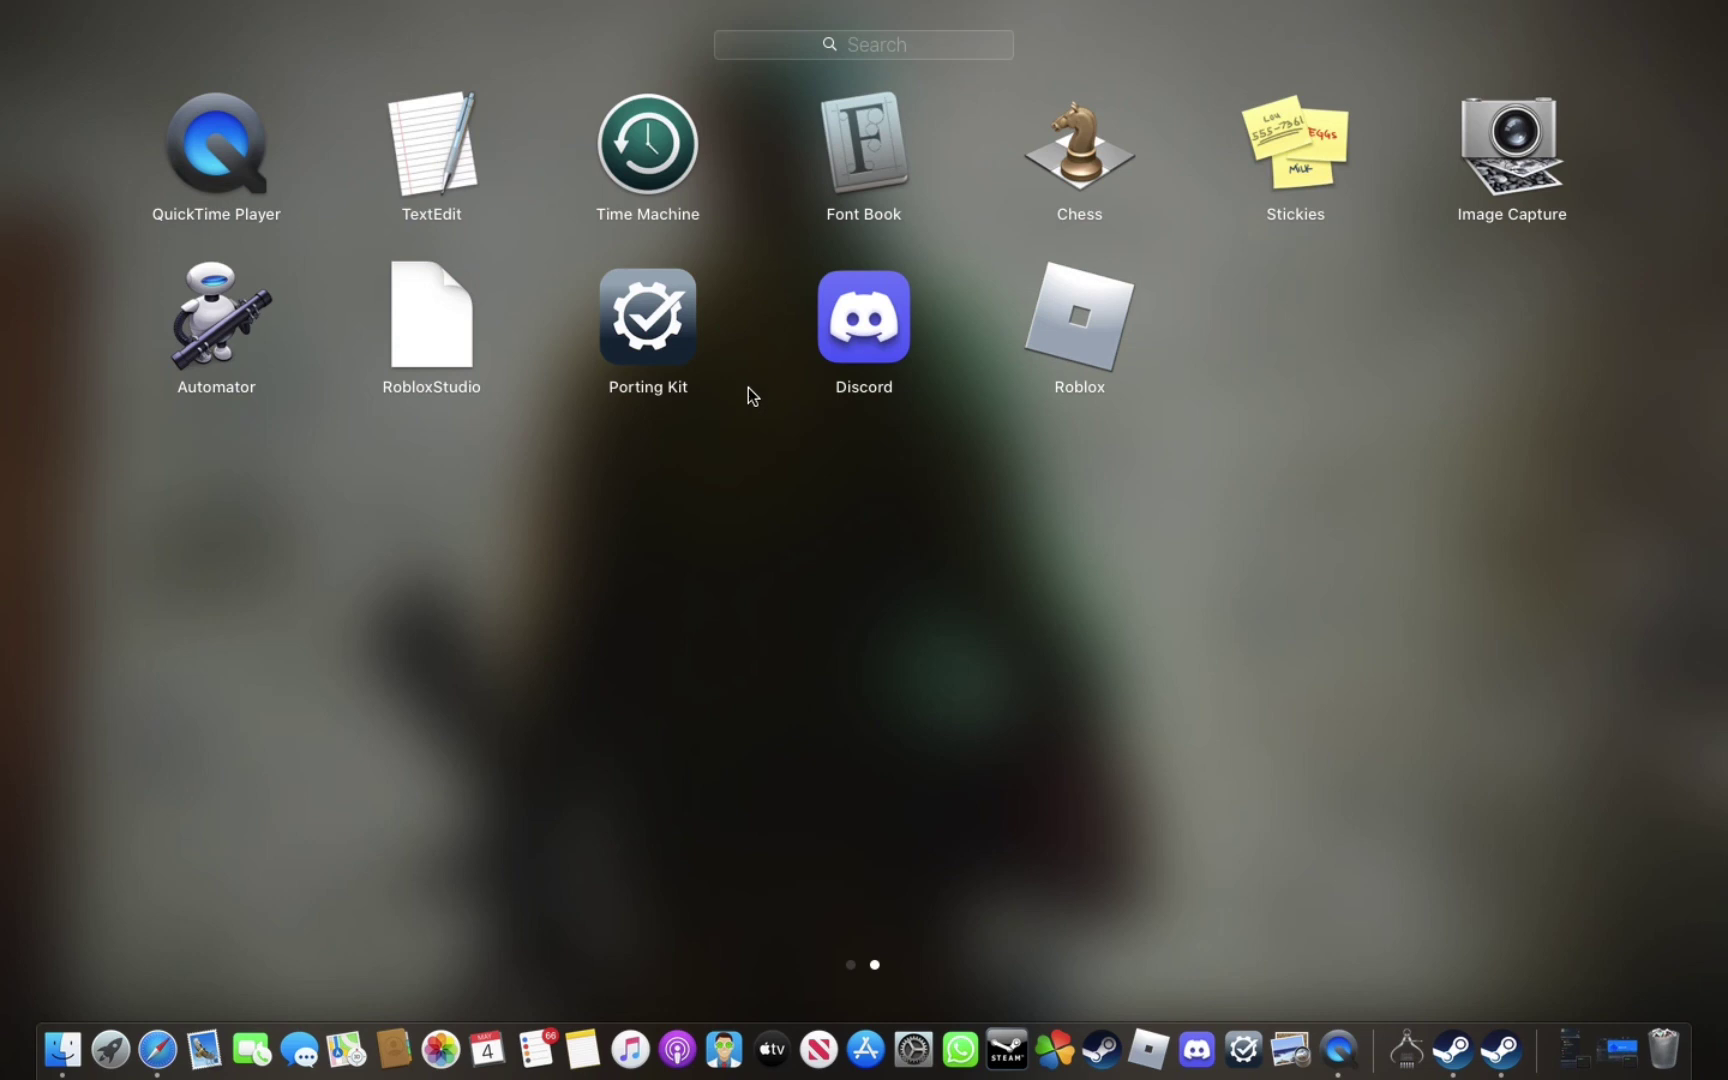
scroll(506, 608, left, 5)
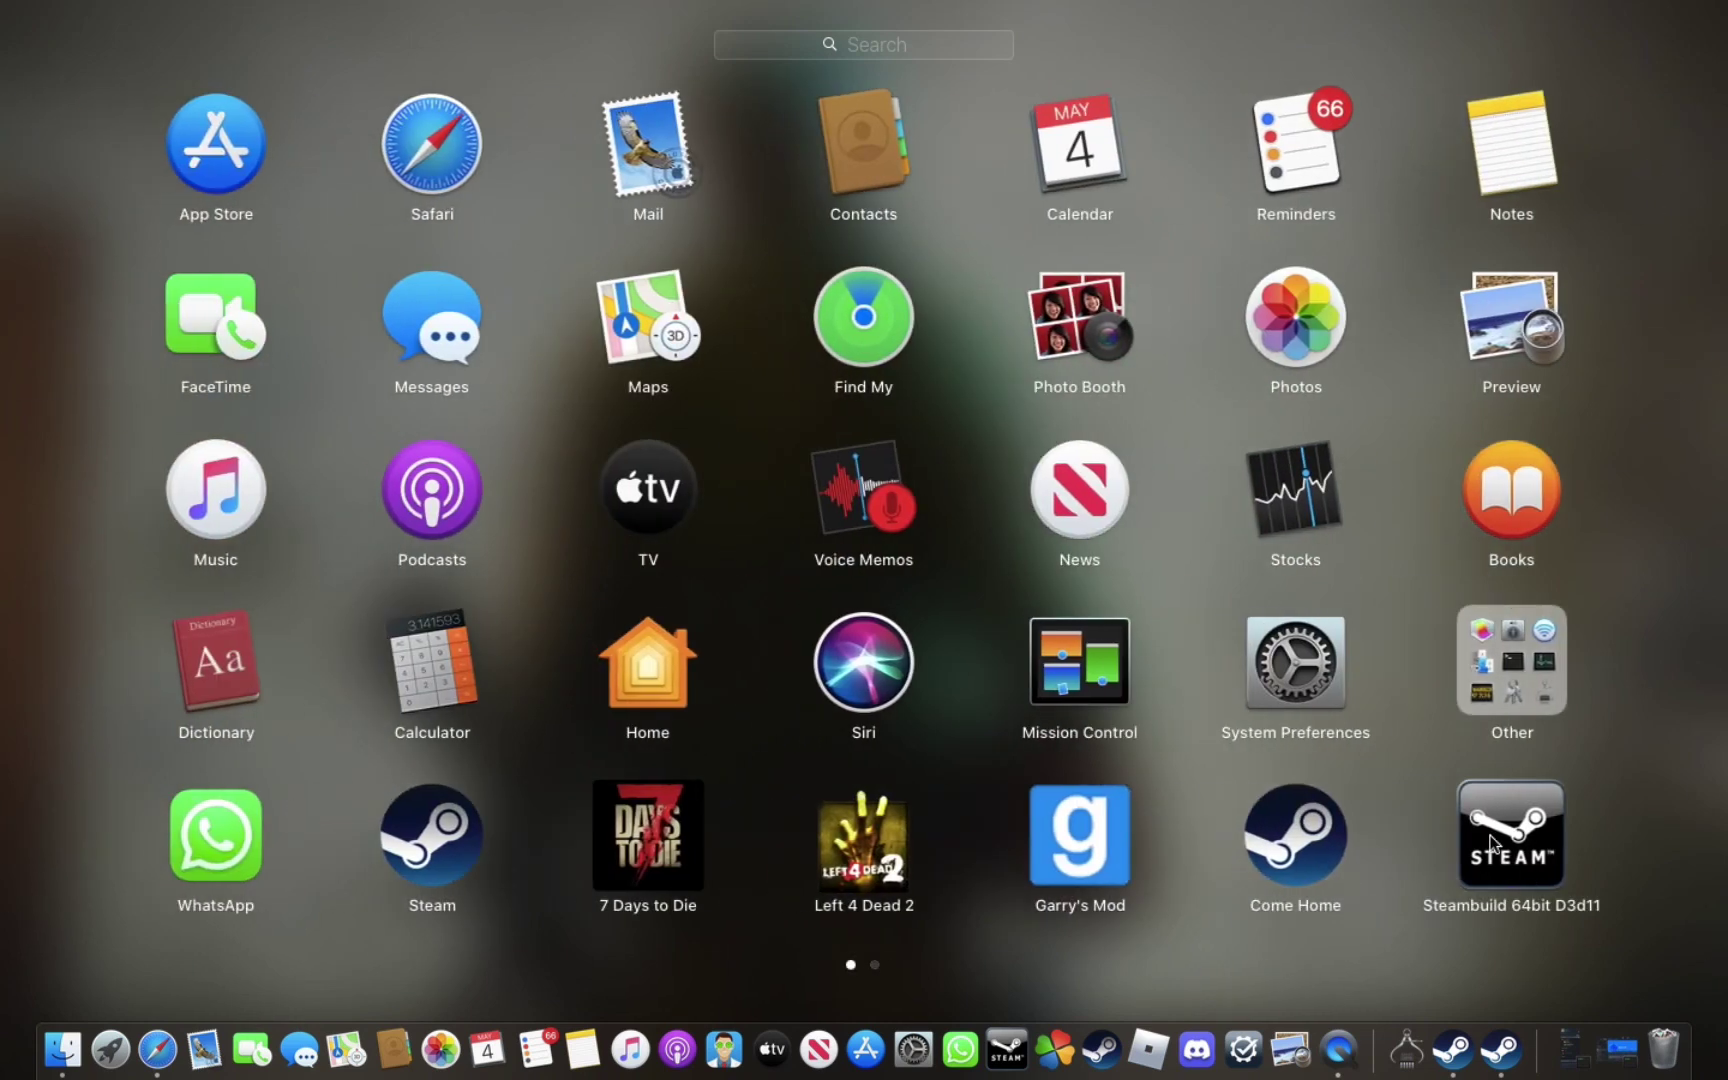
drag(1492, 843, 1030, 1062)
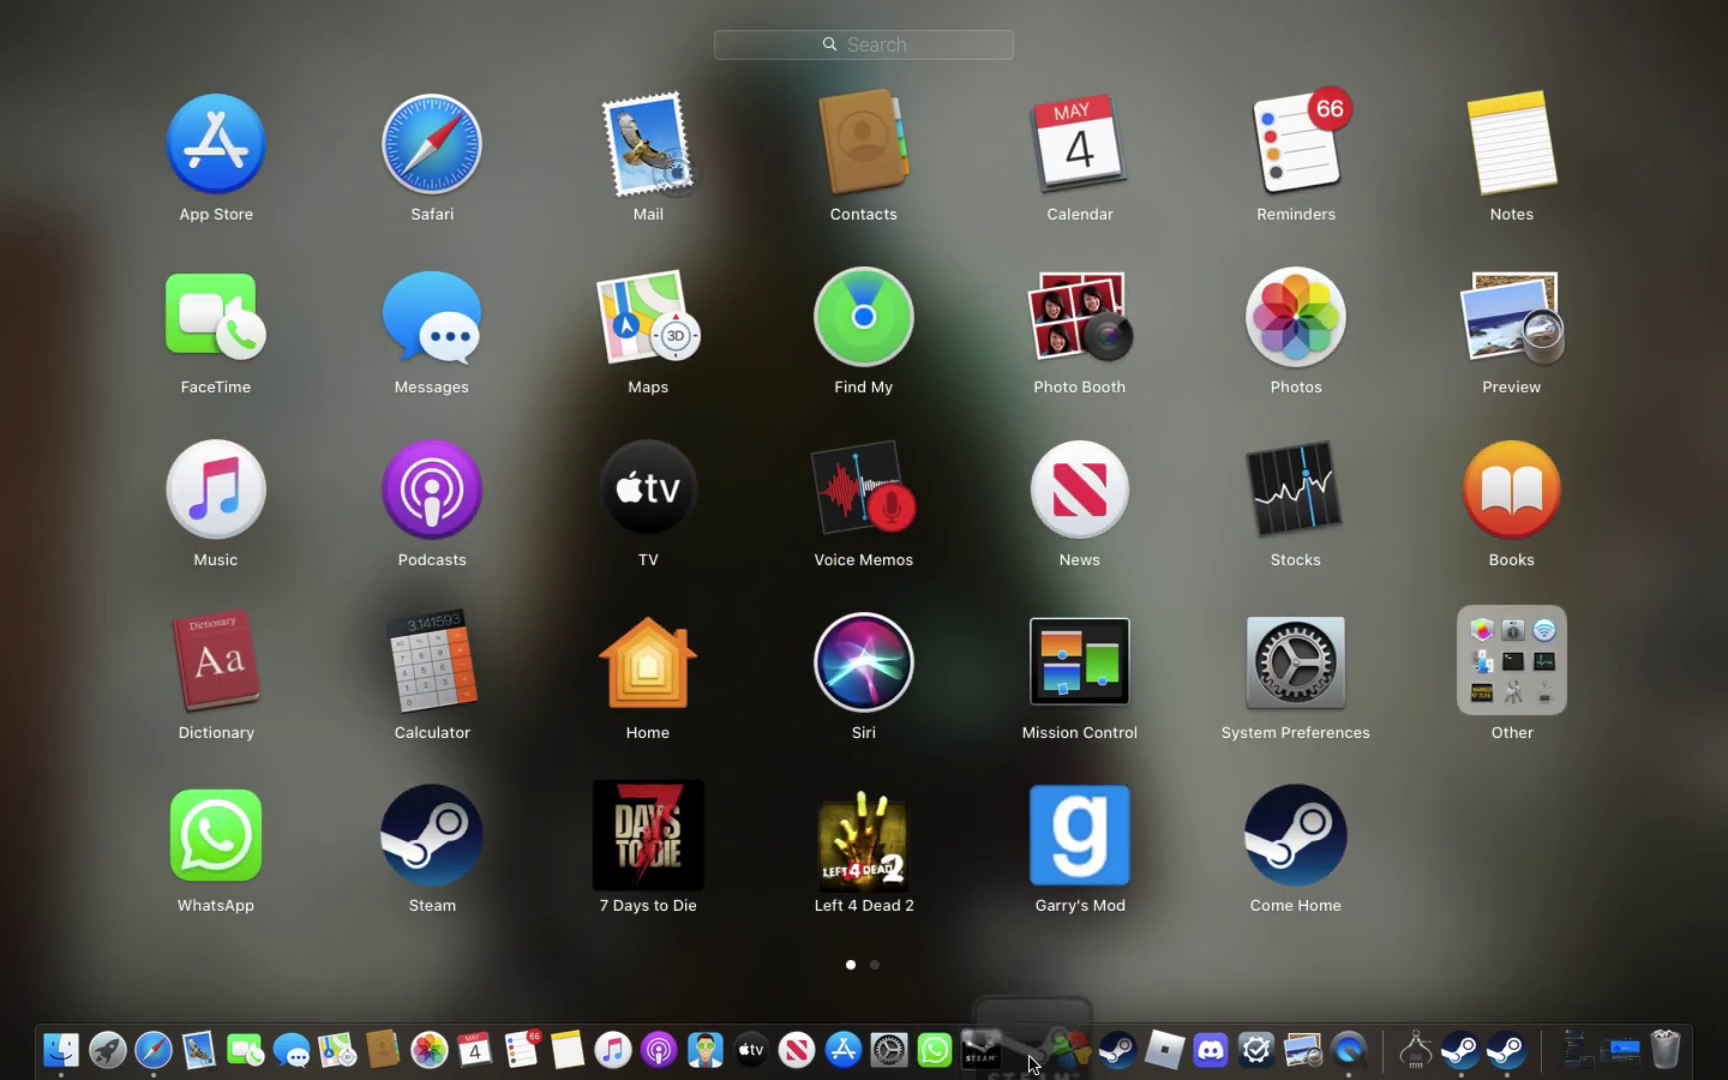
drag(1030, 1062, 1008, 1058)
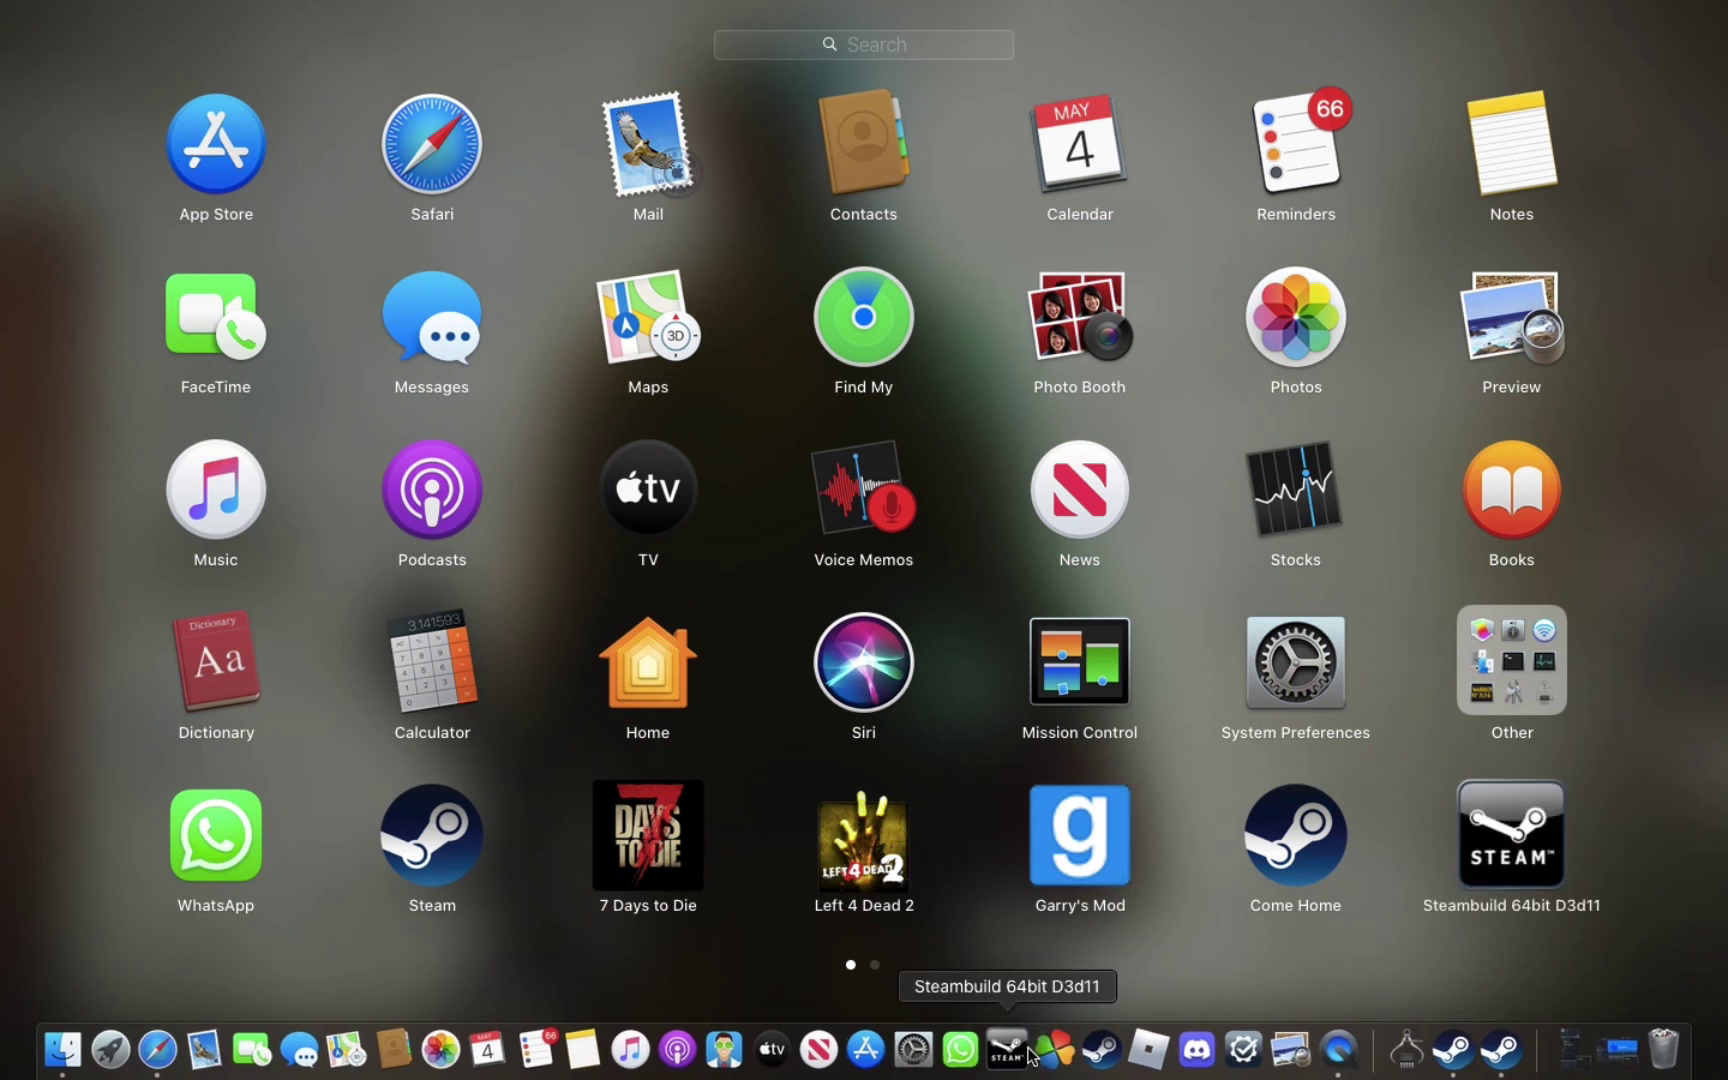
click(112, 1049)
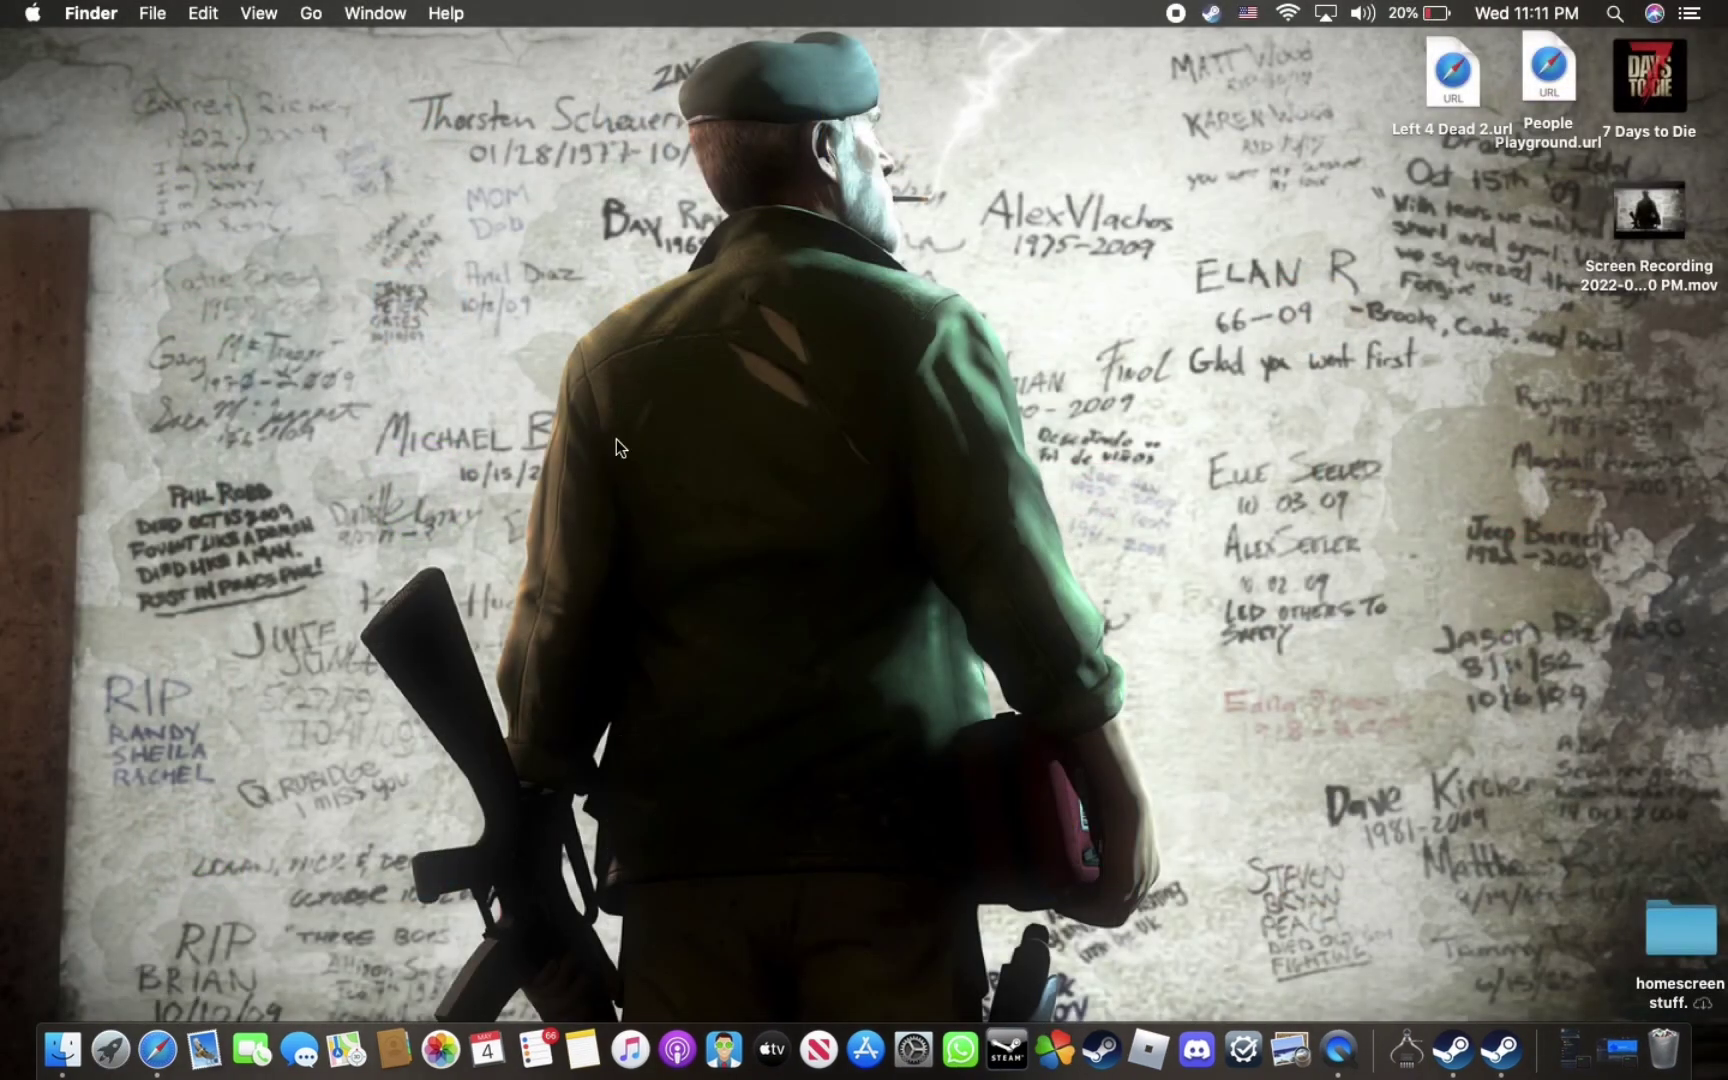